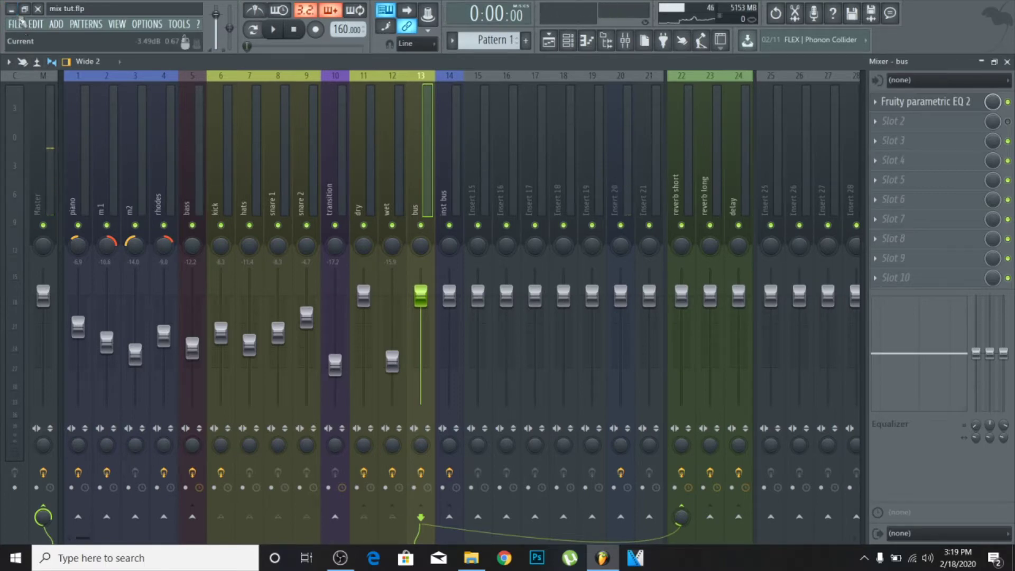
Start a WAV export of the project and browse to the Desktop folder "mixing tut beat files" as the destination
left_click(56, 122)
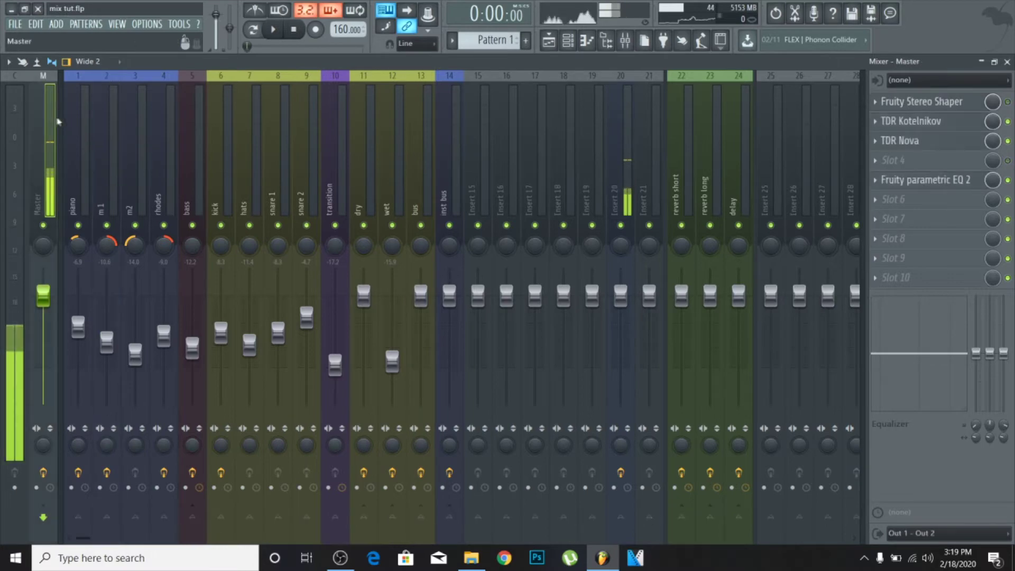
key("Right")
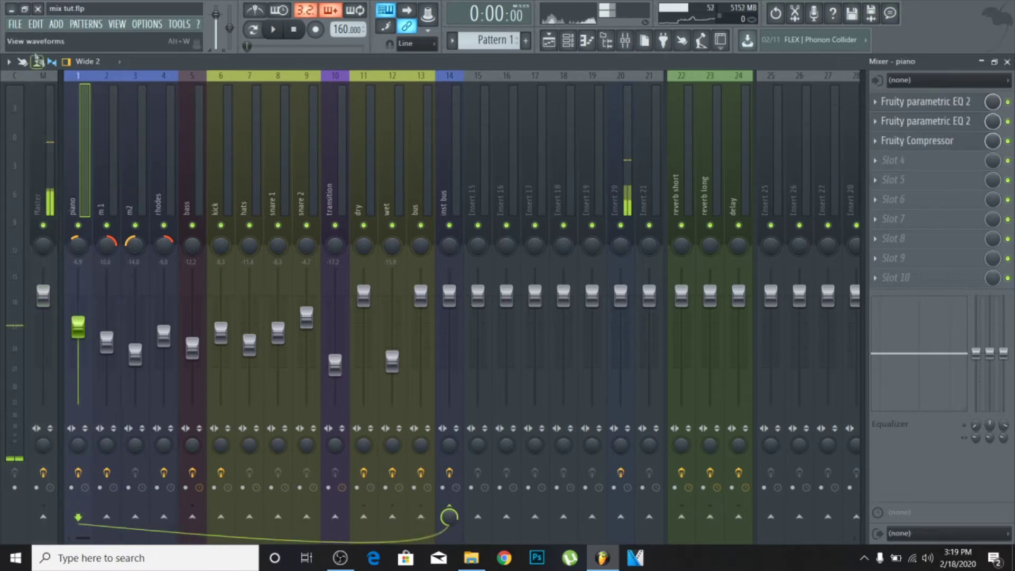
left_click(16, 24)
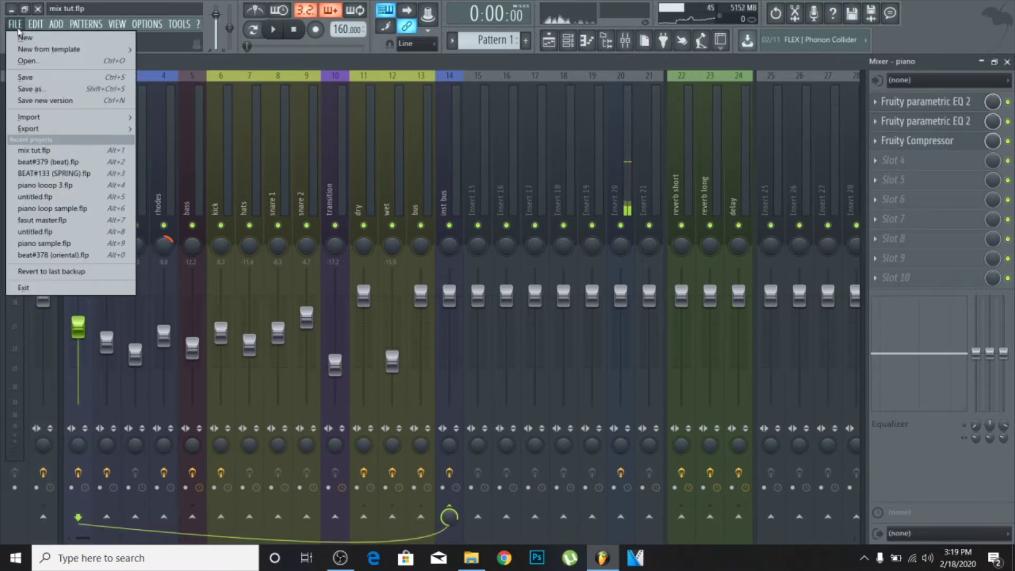
mouse_move(119, 130)
left_click(174, 141)
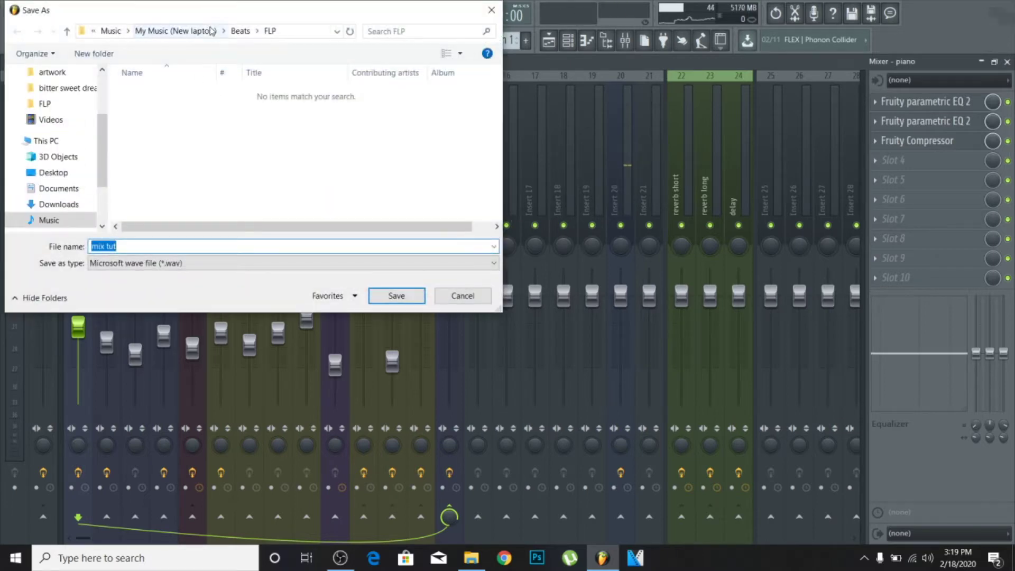
left_click(39, 173)
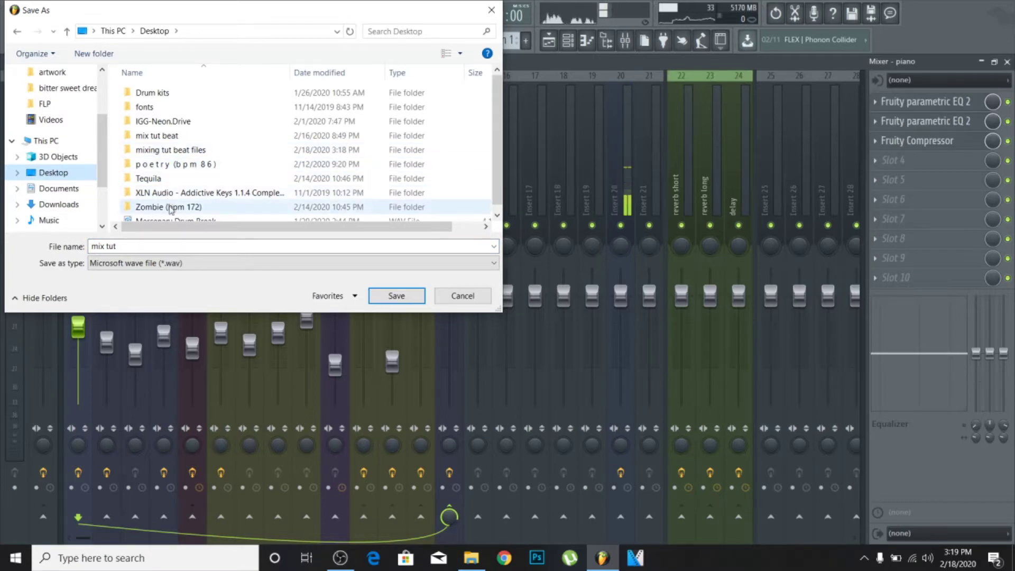
double_click(166, 136)
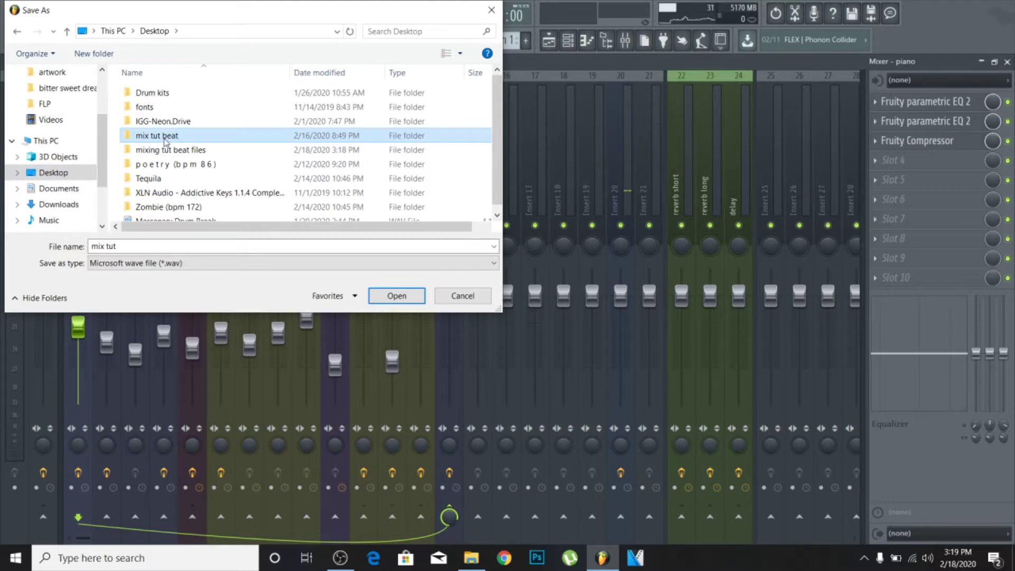
left_click(17, 30)
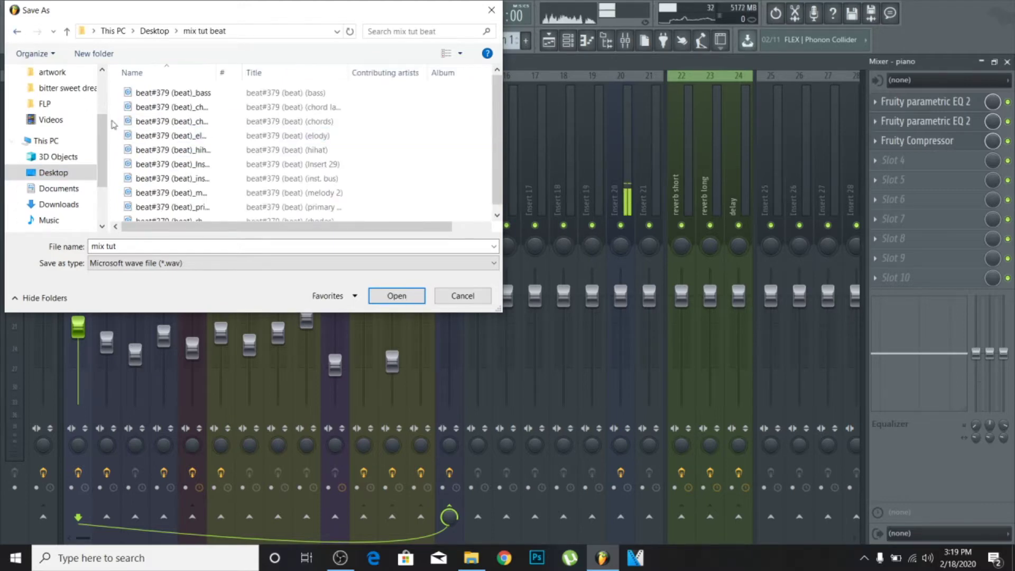
double_click(171, 151)
Create a folder named "unmastered" inside "mixing tut beat files" and open it
right_click(158, 126)
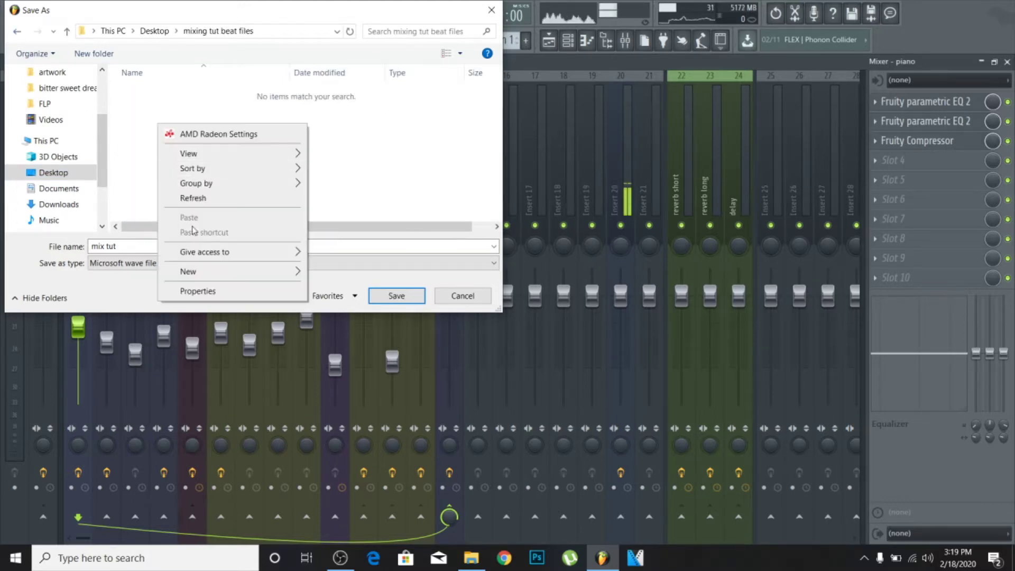
mouse_move(280, 271)
left_click(333, 272)
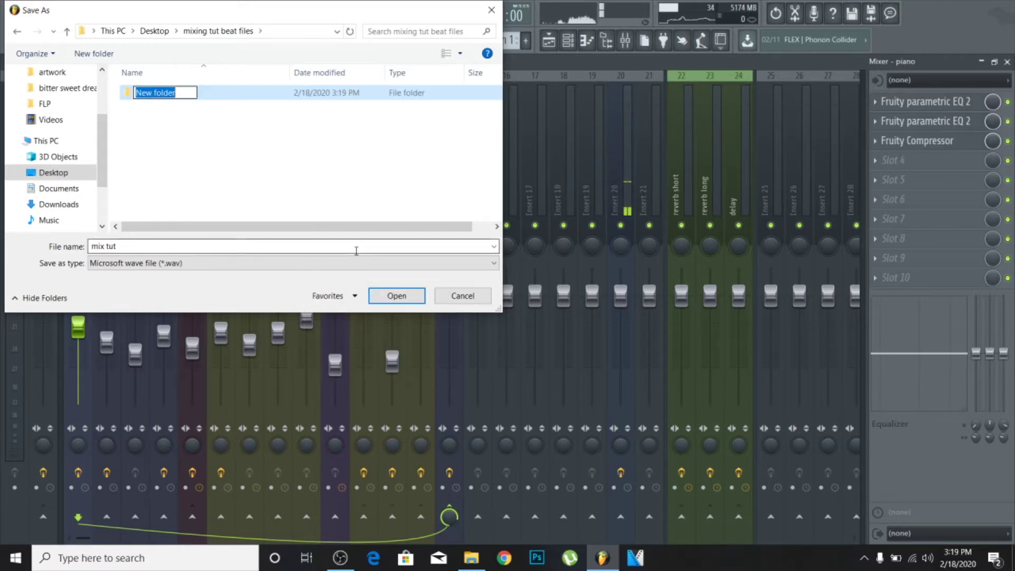
type("unmastered")
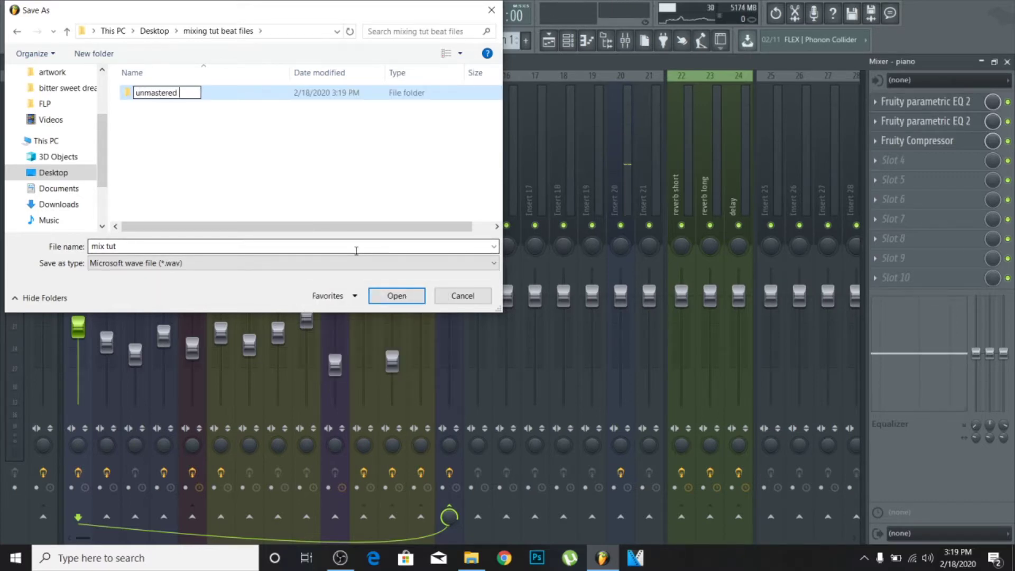
key("Return")
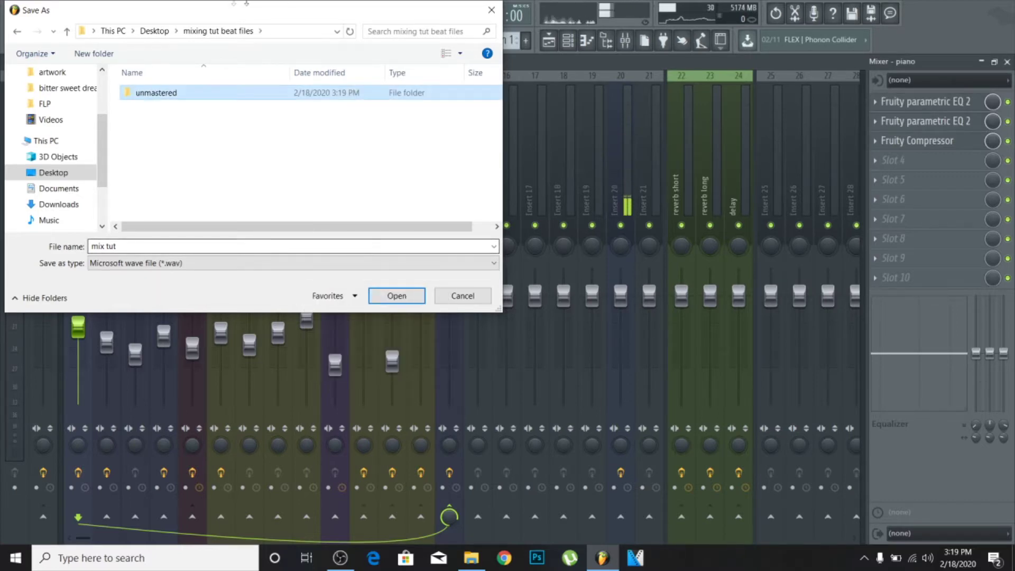
double_click(164, 94)
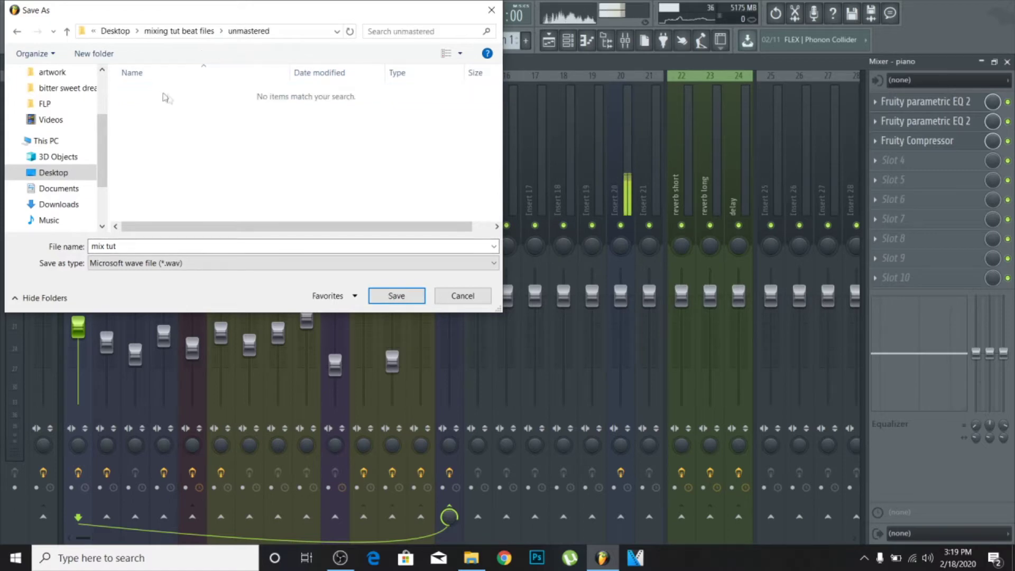
Render the full song there as mix tut.wav in 32Bit float, with Split mixer tracks switched off
left_click(390, 292)
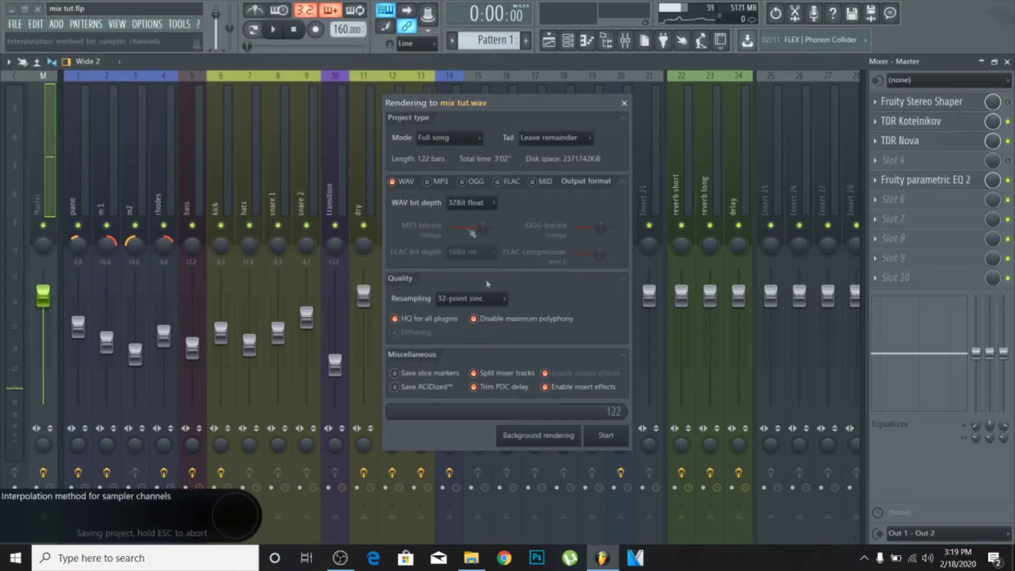
left_click(549, 139)
left_click(550, 142)
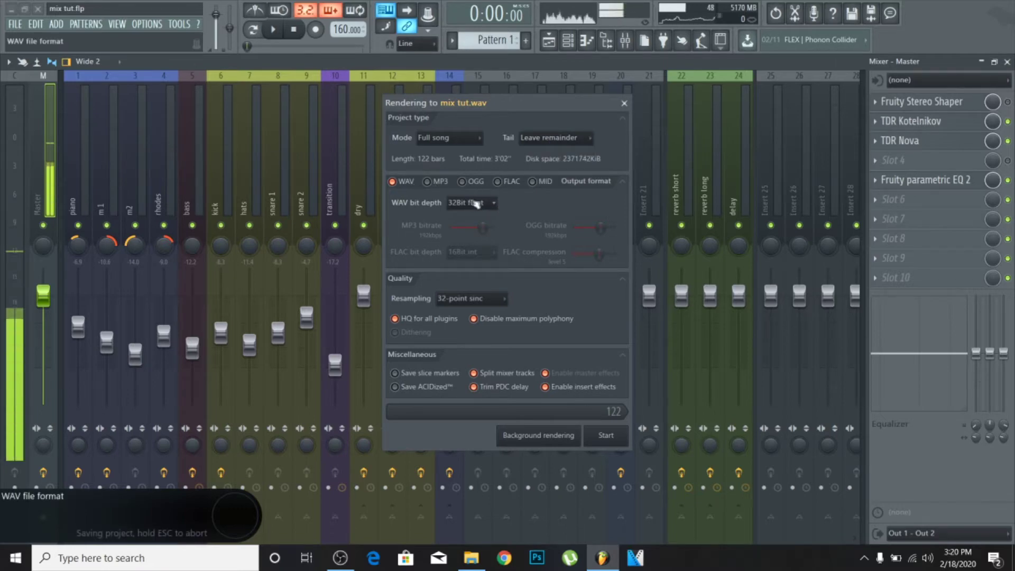
left_click(492, 374)
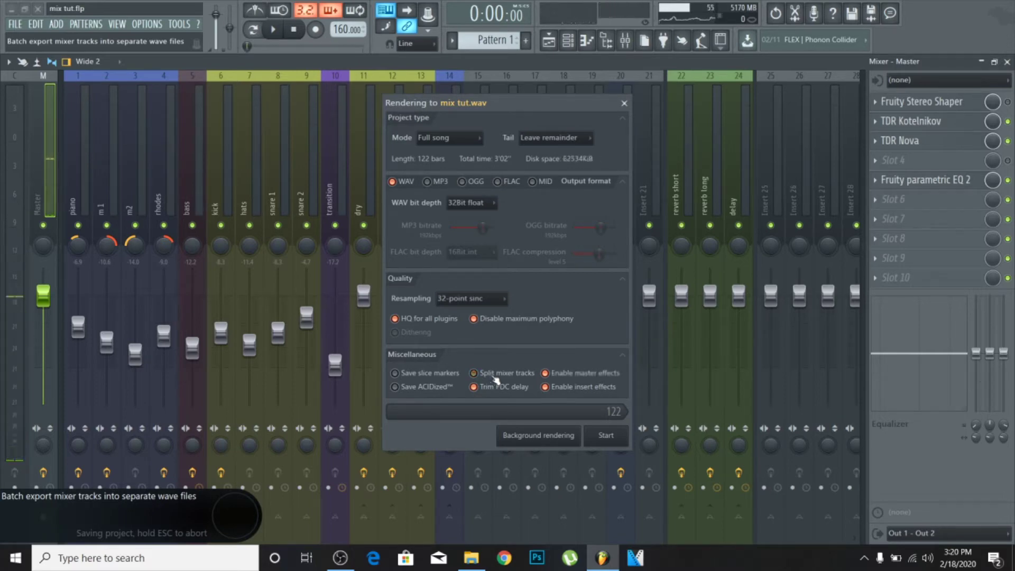
left_click(606, 436)
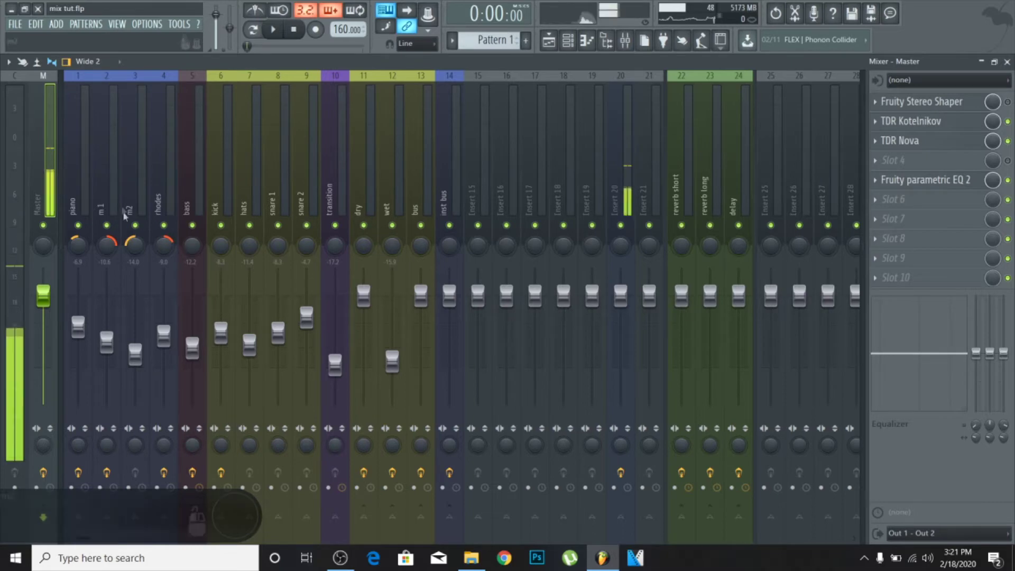
Route the piano, m 1, m2 and rhodes tracks to the Master only
left_click(83, 164)
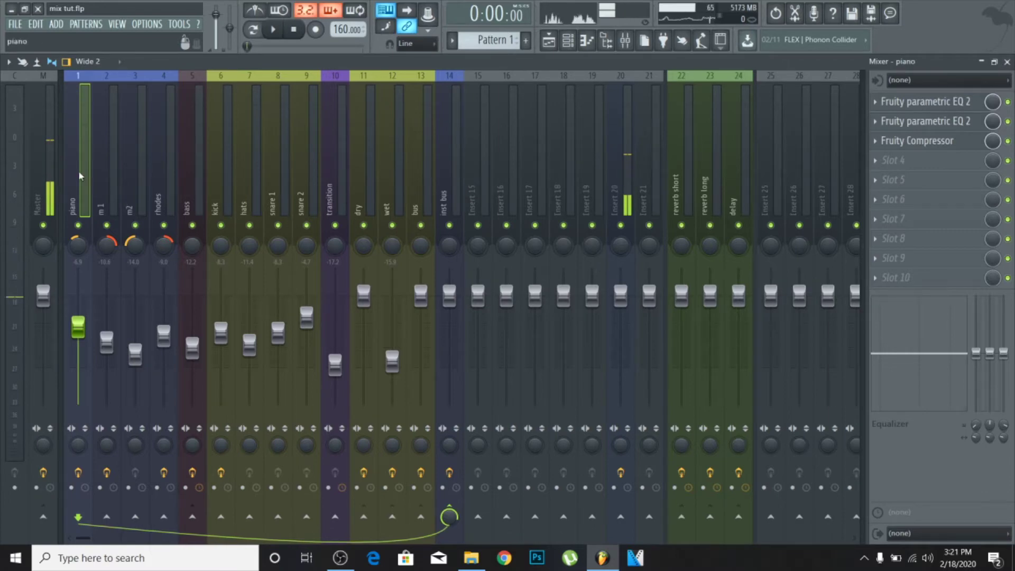
right_click(47, 517)
left_click(68, 499)
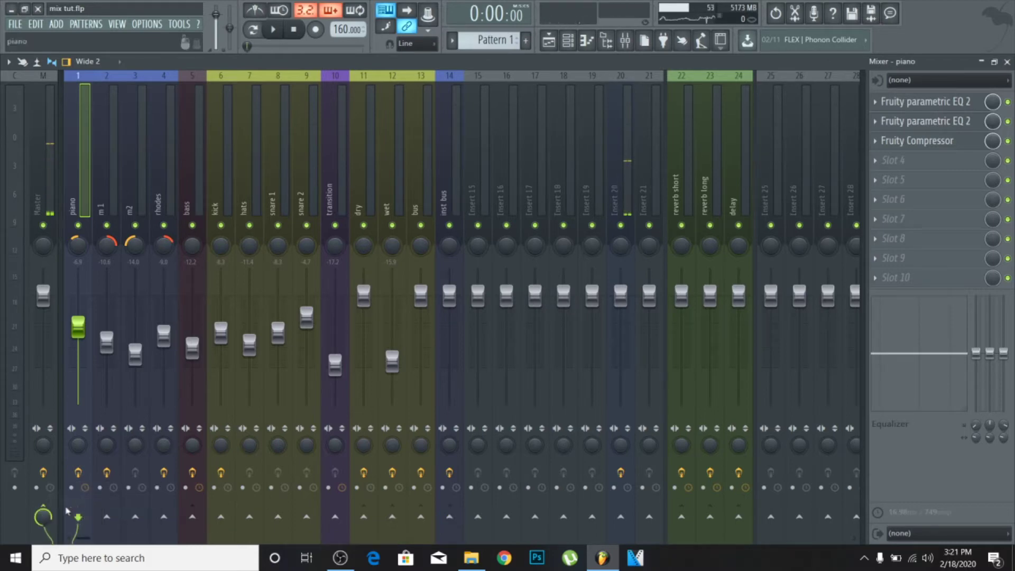
key("Right")
right_click(44, 517)
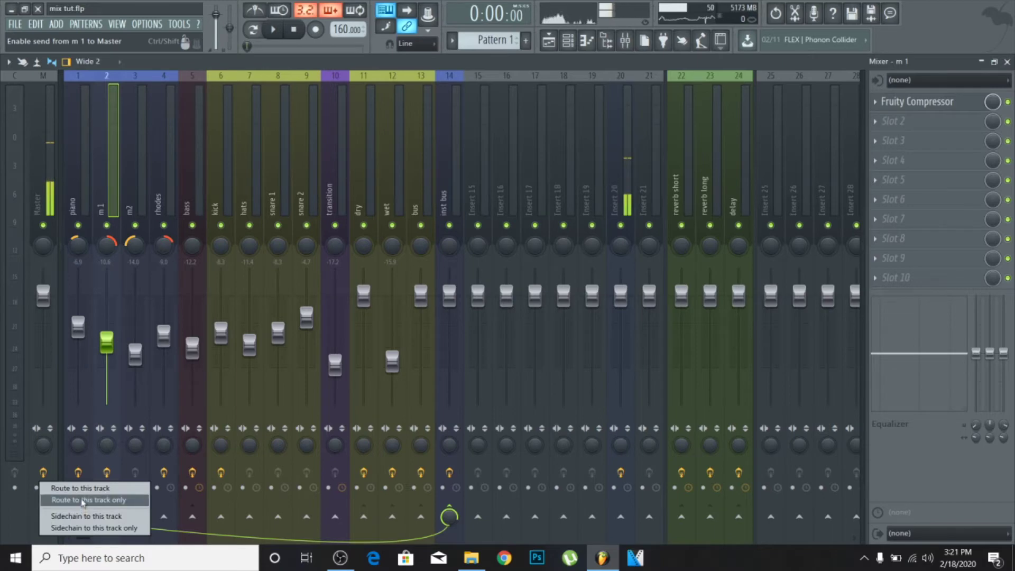
left_click(69, 502)
key("Right")
right_click(43, 517)
left_click(69, 501)
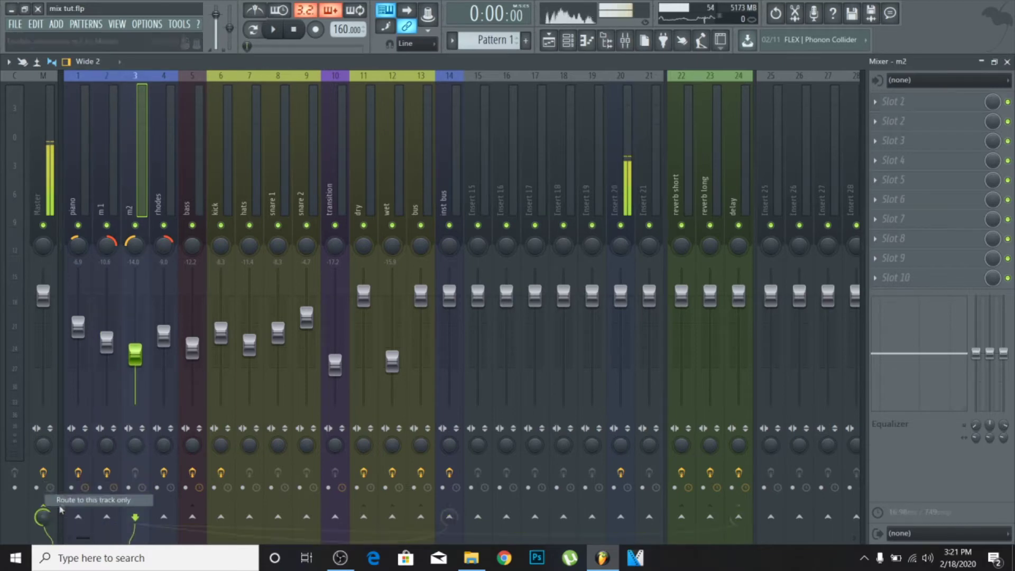
key("Right")
right_click(44, 516)
left_click(69, 501)
Check the bass track's send to the Master and route the kick track to the Master only
key("Right")
right_click(43, 517)
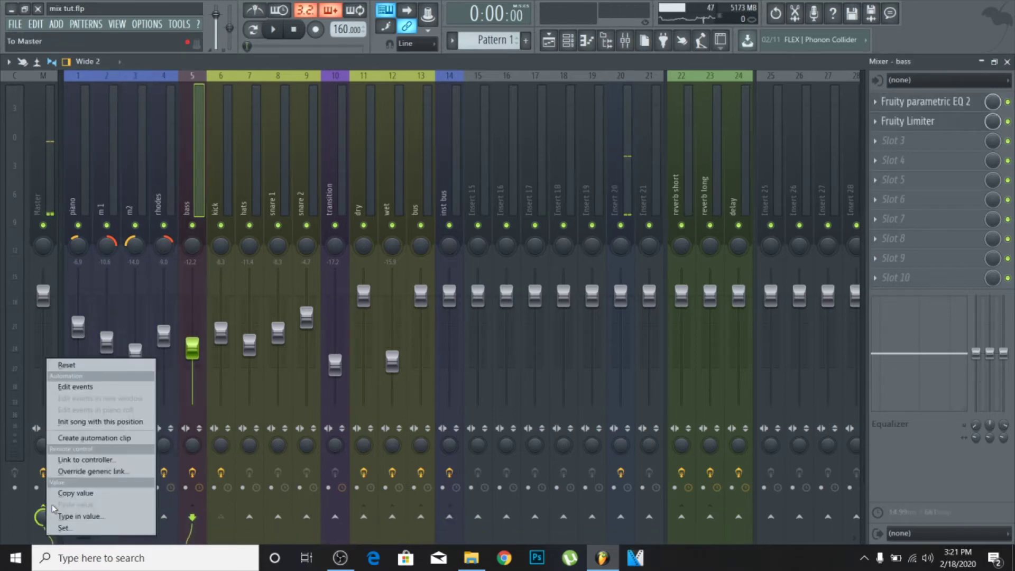
key("Escape")
key("Right")
right_click(43, 516)
left_click(71, 502)
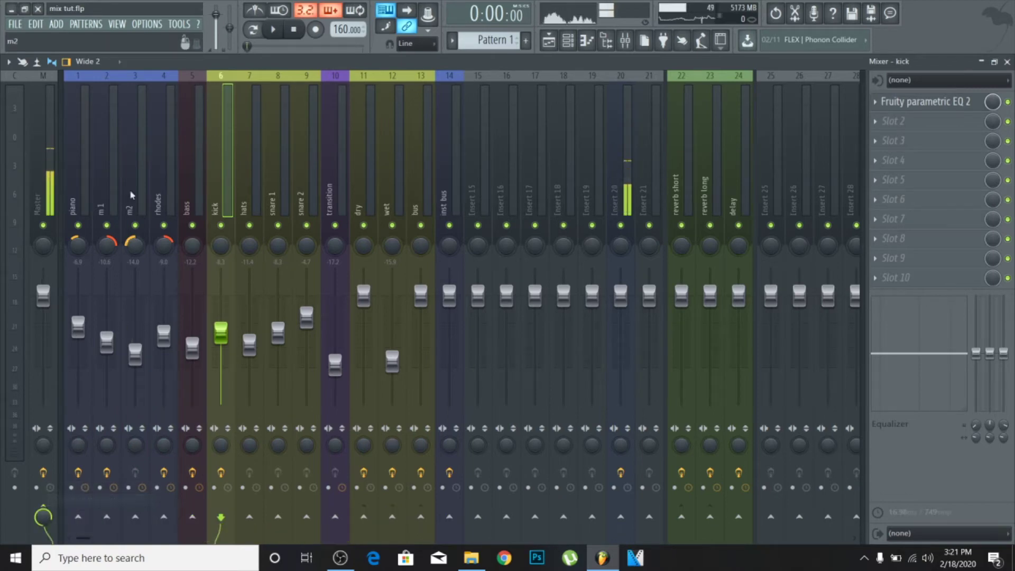
Turn off the Fruity Limiter on the bass track and check the routing of the kick track
left_click(189, 166)
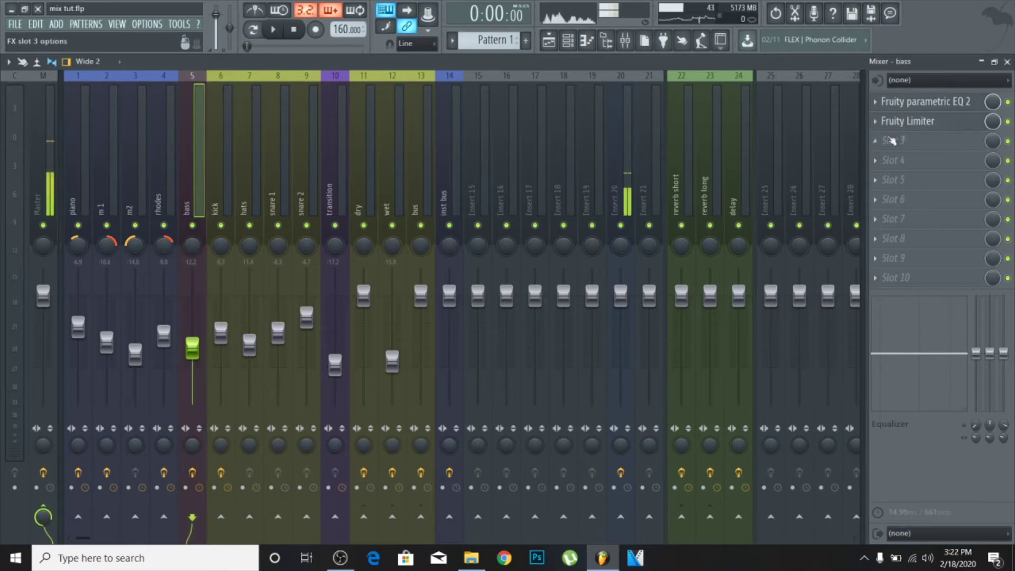
left_click(1008, 121)
left_click(216, 195)
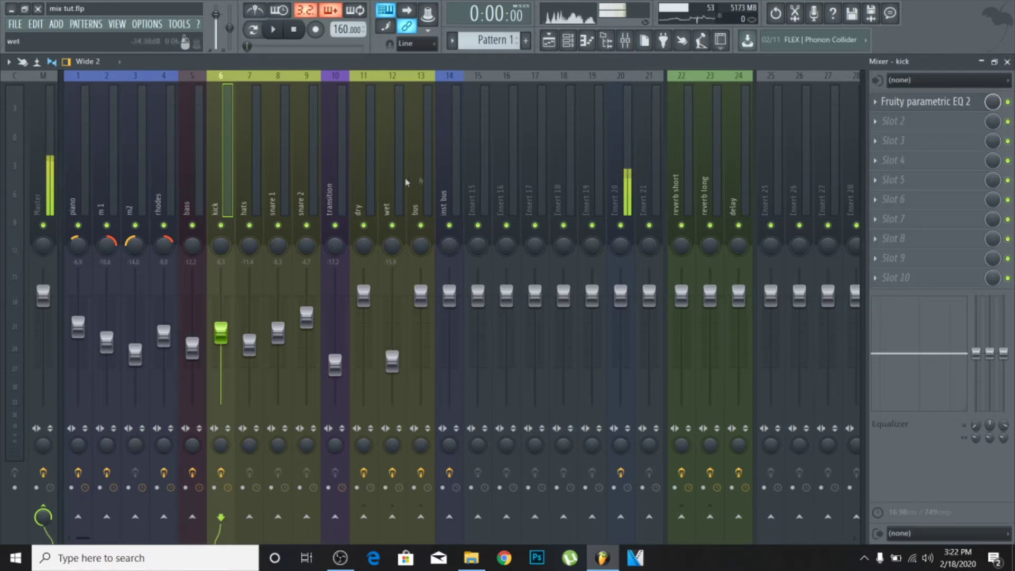
left_click(447, 177)
Route the hats, snare 1 and snare 2 tracks to the Master only
left_click(259, 182)
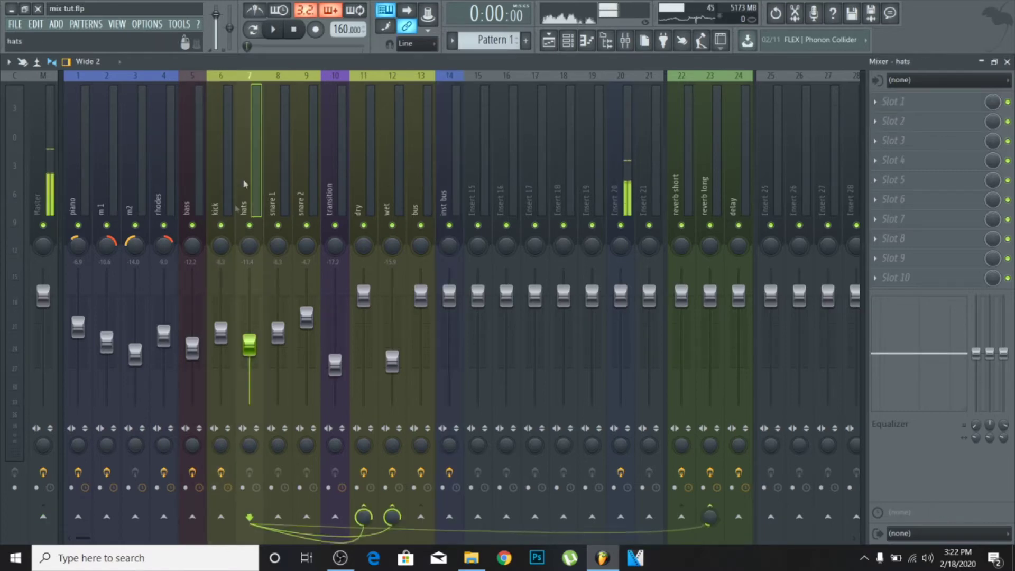
right_click(42, 516)
left_click(68, 499)
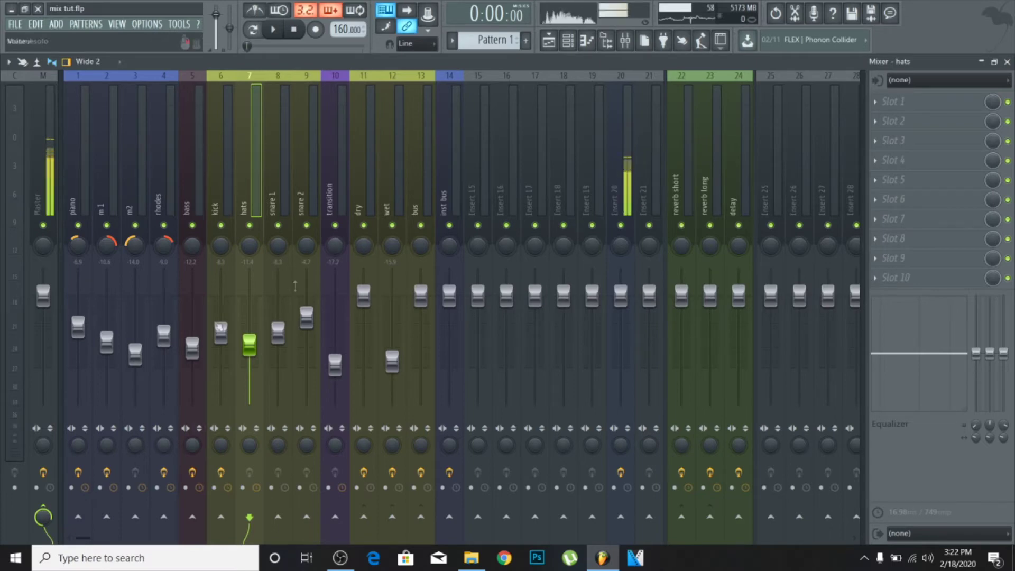
key("Right")
right_click(47, 519)
left_click(61, 499)
key("Right")
right_click(45, 517)
left_click(61, 499)
Check where the transition track and the neighbouring dry drum bus track are routed
key("Right")
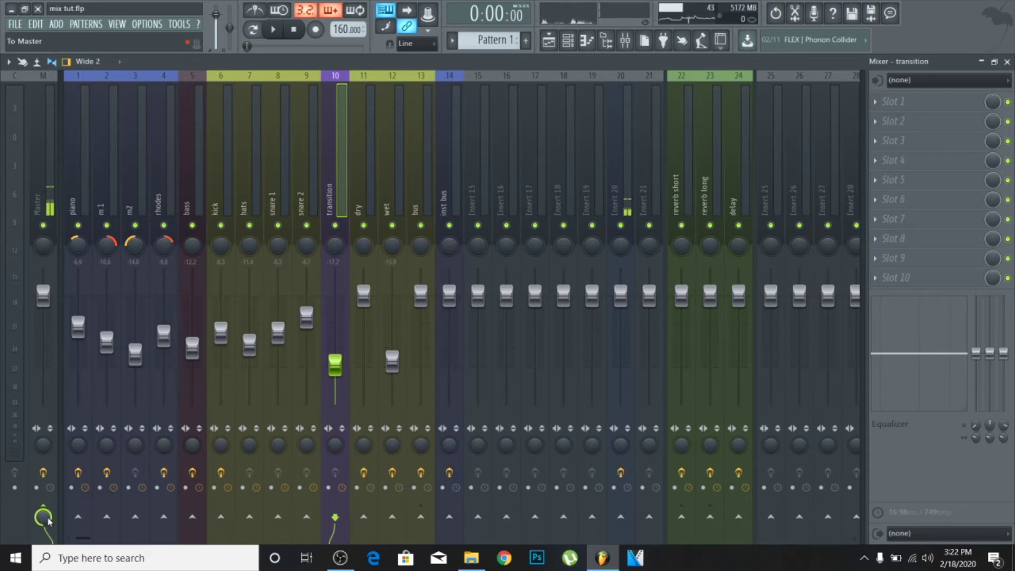
key("Right")
key("Left")
key("Right")
key("Right")
key("Left")
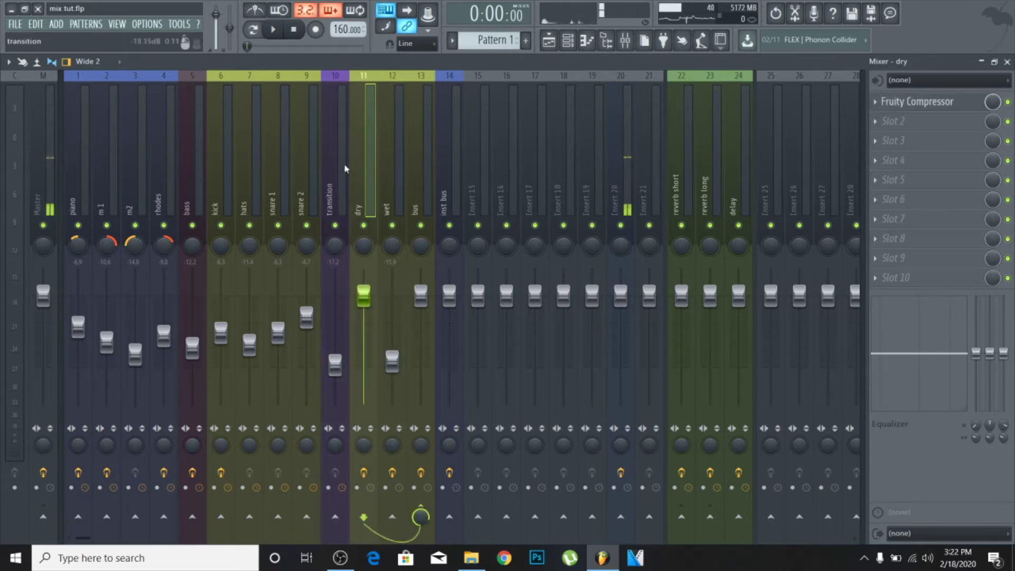
Reset the volume faders of the transition, snare 2, snare 1, hats, kick, bass and rhodes tracks to 0.0 dB
left_click(339, 168)
left_click(329, 364, "alt")
left_click(307, 322, "alt")
left_click(284, 334, "alt")
left_click(249, 344, "alt")
left_click(221, 333, "alt")
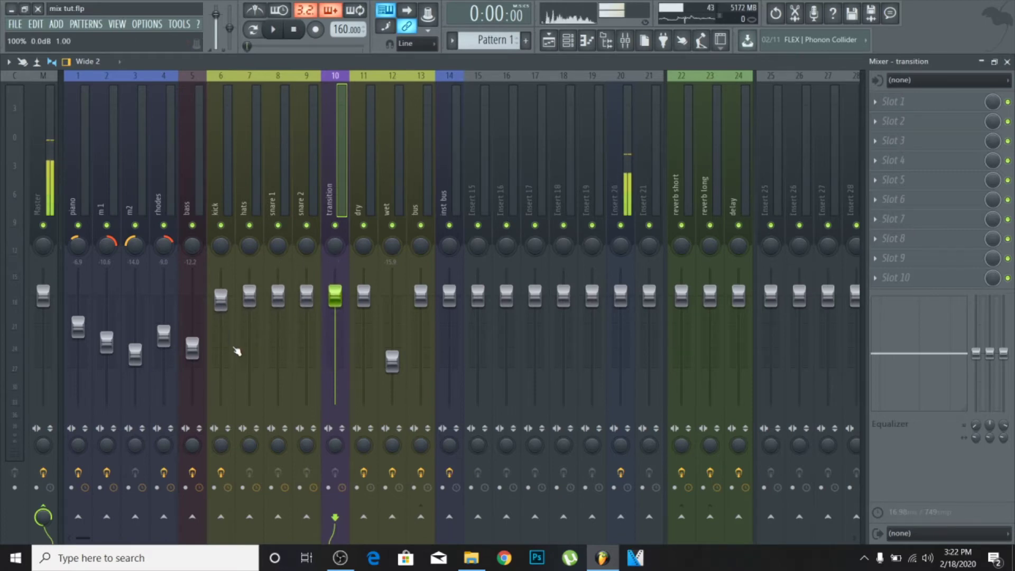
left_click(193, 348, "alt")
left_click(165, 353, "alt")
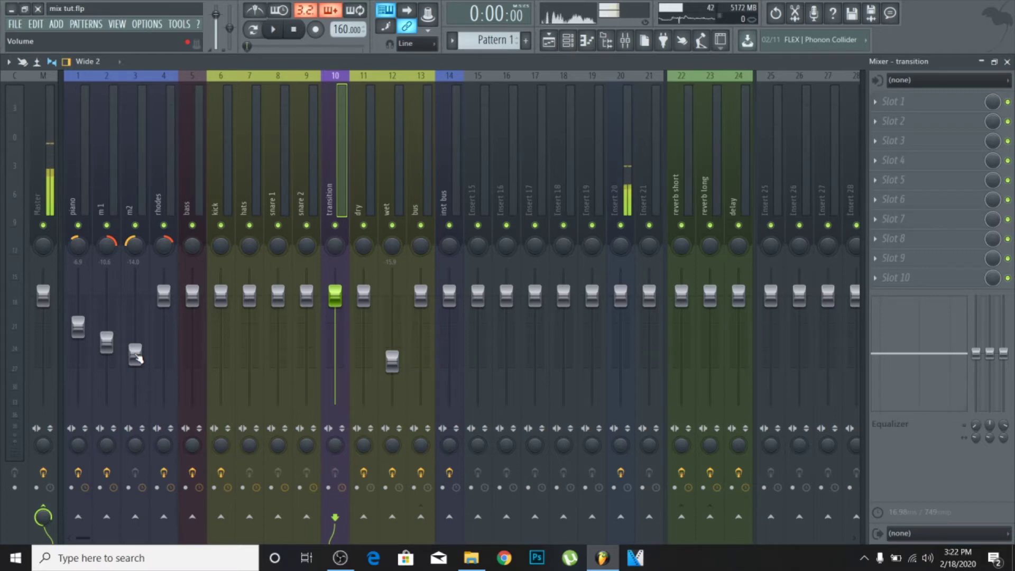
Listen to the m2 and m 1 tracks soloed one after the other, with all tracks restored and playback stopped at the end
left_click(78, 155)
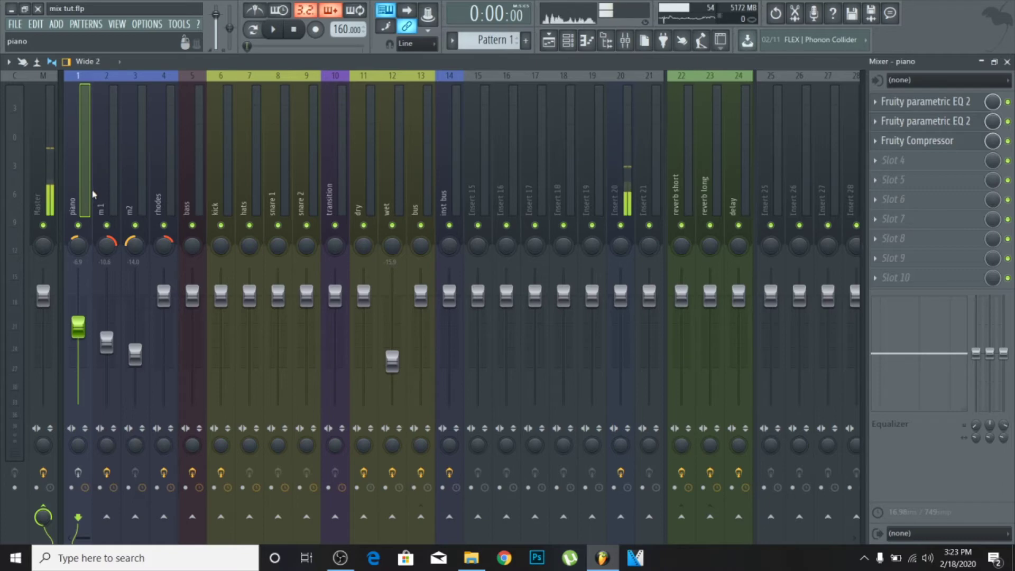
left_click(111, 191)
key("Right")
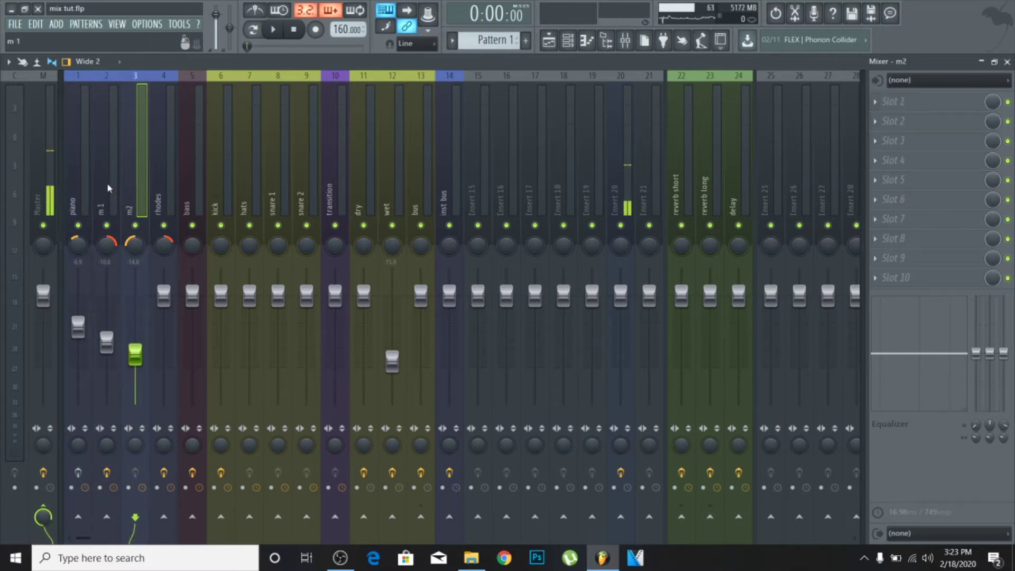
right_click(135, 225)
key("space")
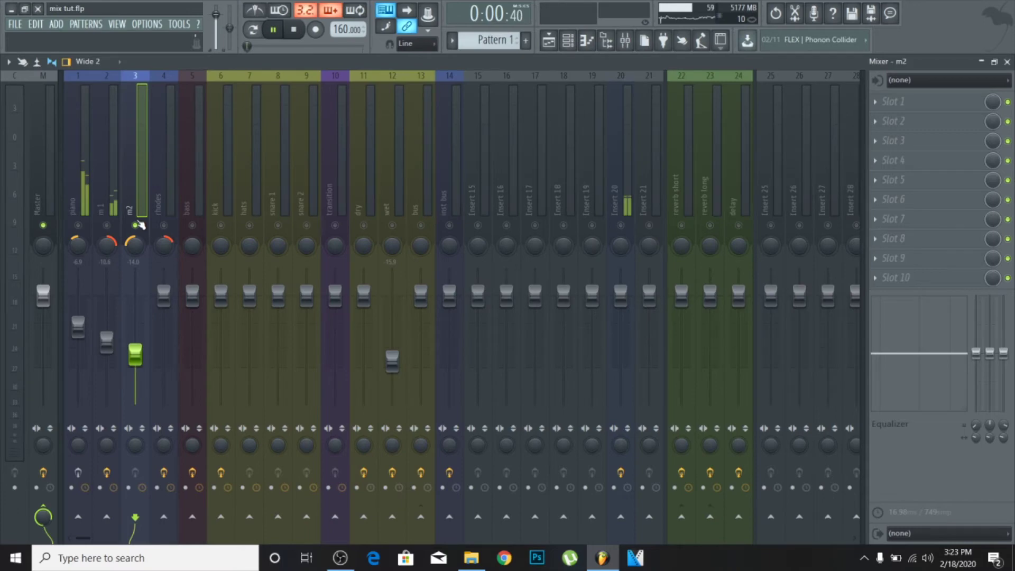
right_click(107, 225)
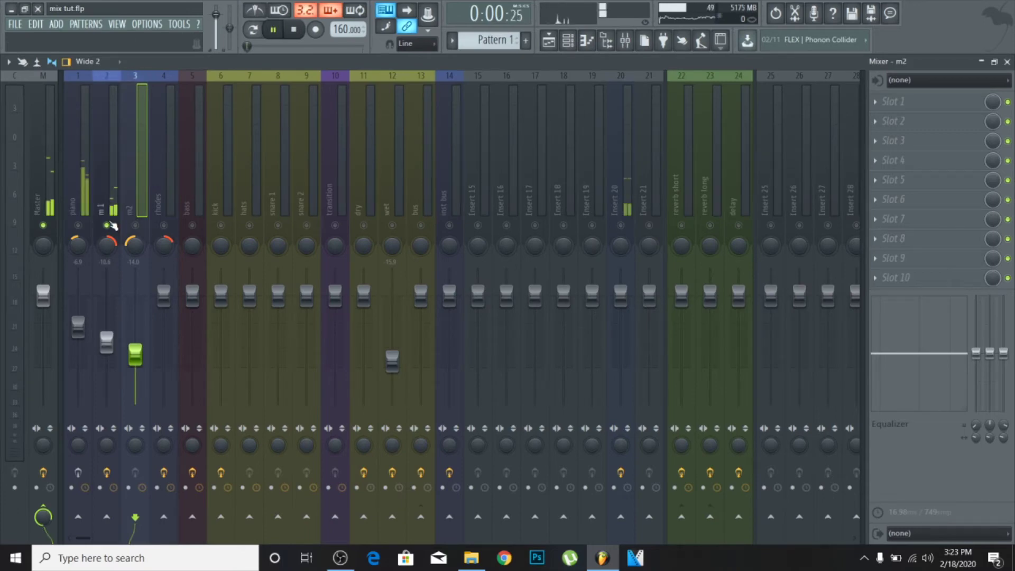
right_click(108, 225)
key("space")
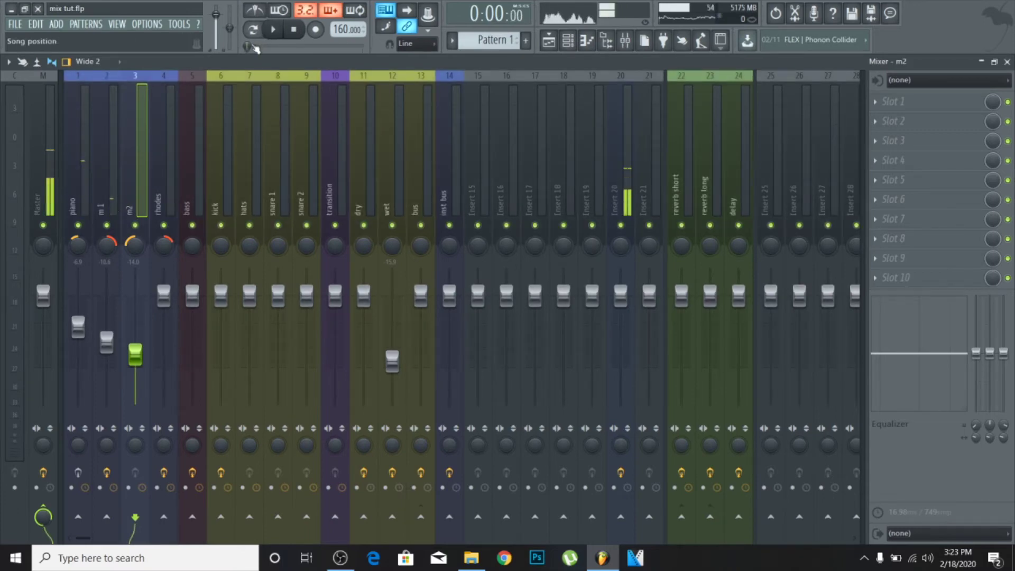
Play the song from 1:12:00 with the m2 track soloed and Insert 20 enabled alongside it
left_click_drag(256, 47, 275, 47)
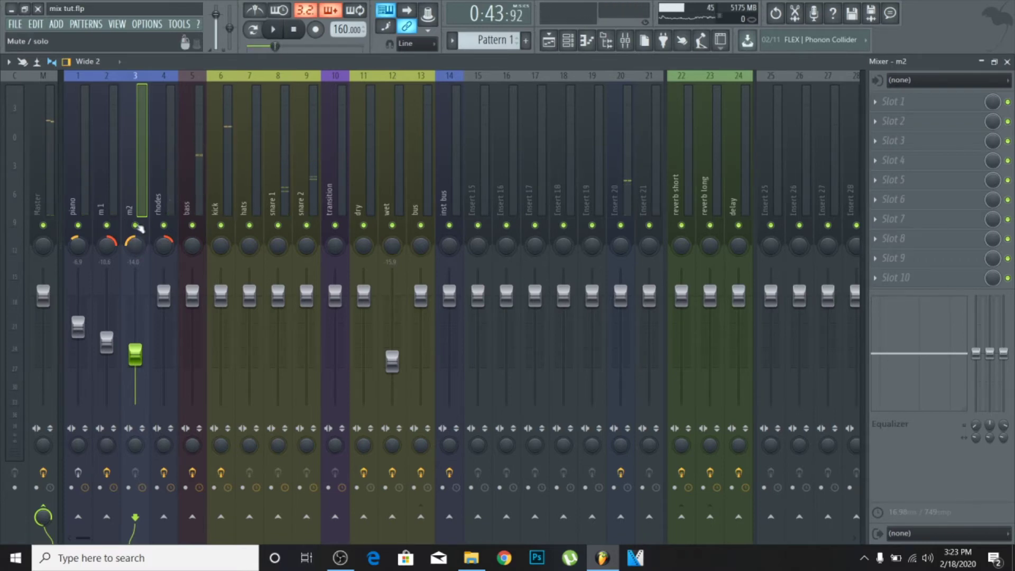
left_click(549, 40)
left_click(457, 91)
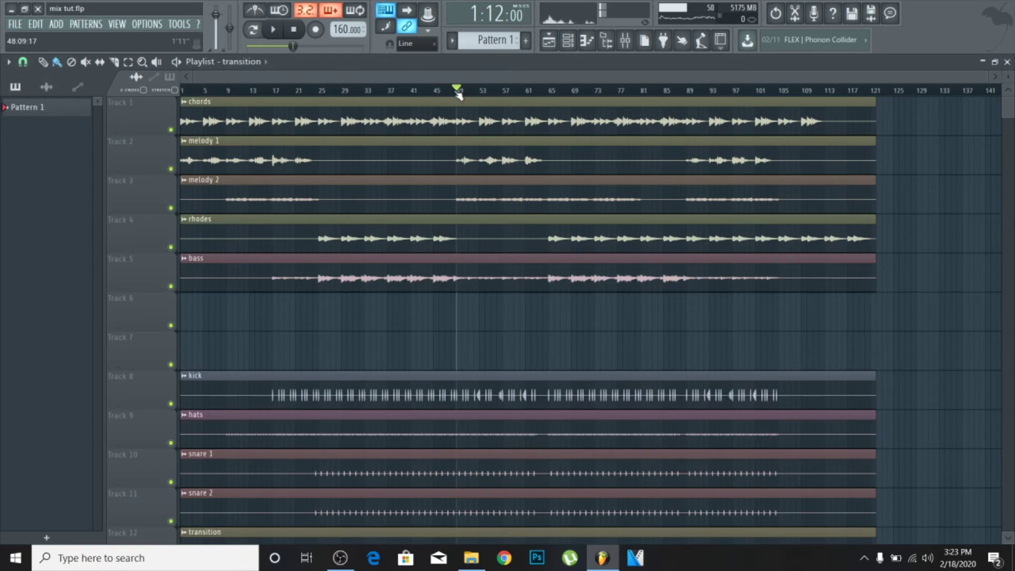
key("F9")
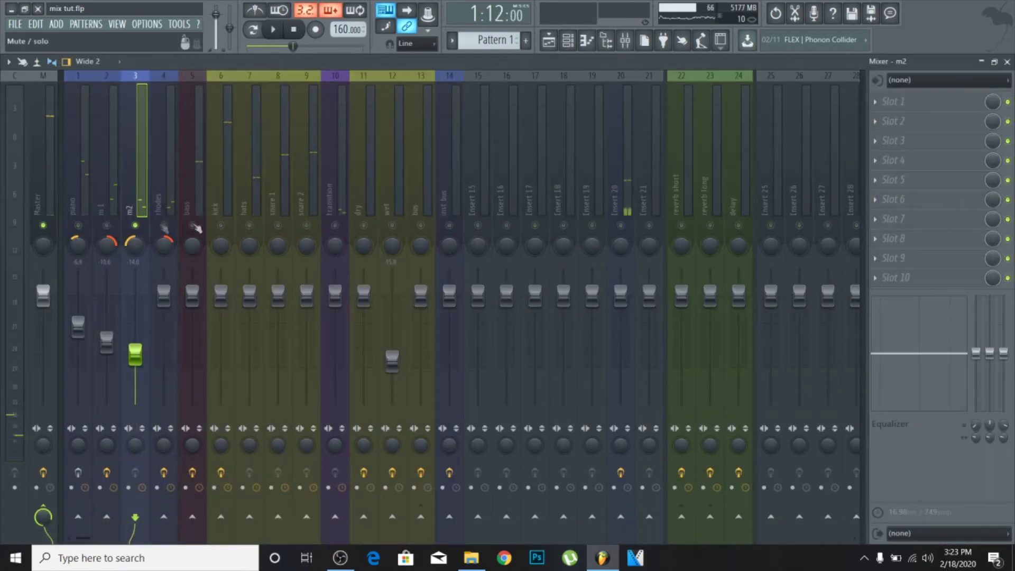
left_click(620, 225)
key("space")
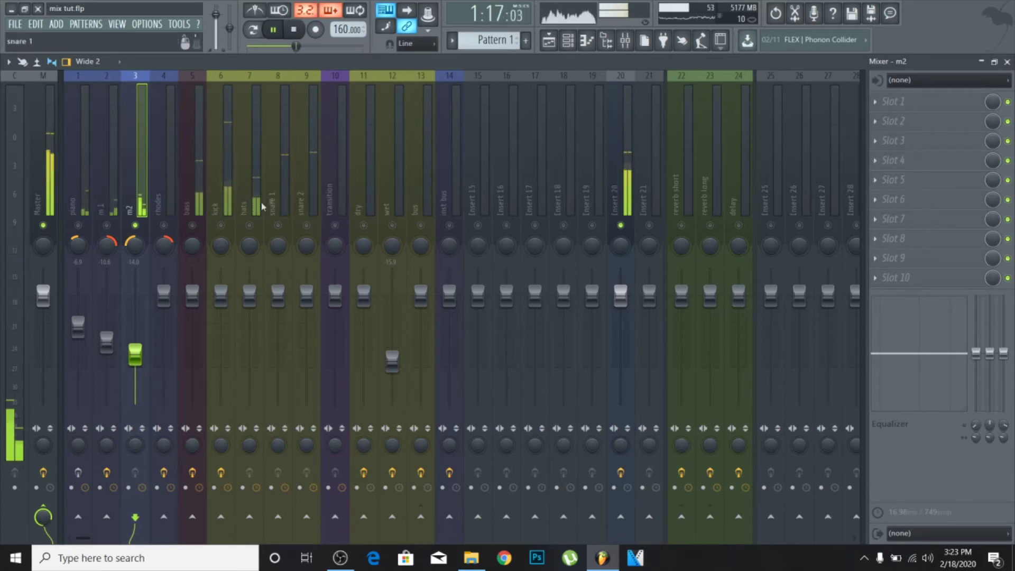
Load Fruity Chorus into the first effect slot of the m2 track and close its plugin window
left_click(892, 102)
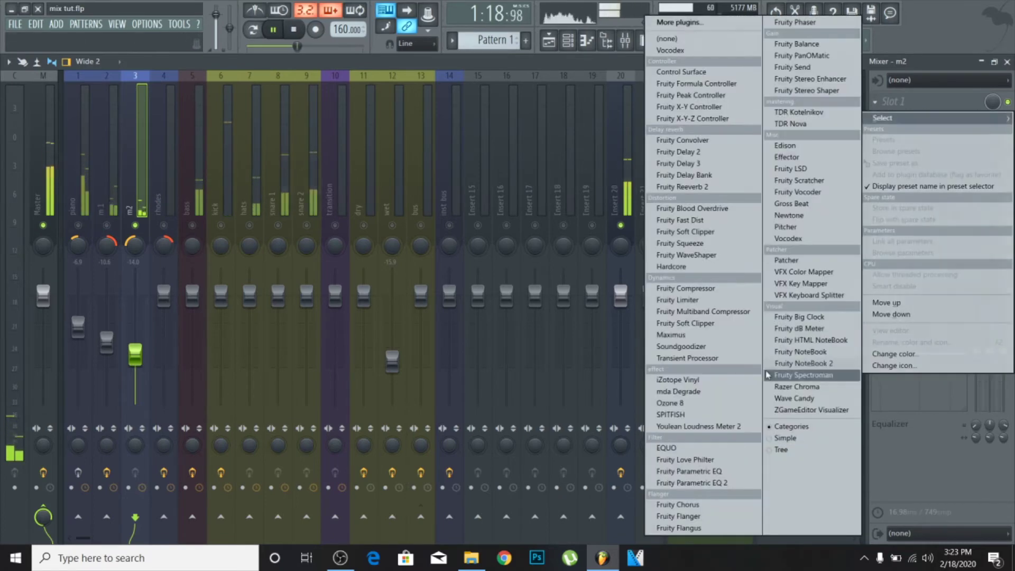
left_click(706, 506)
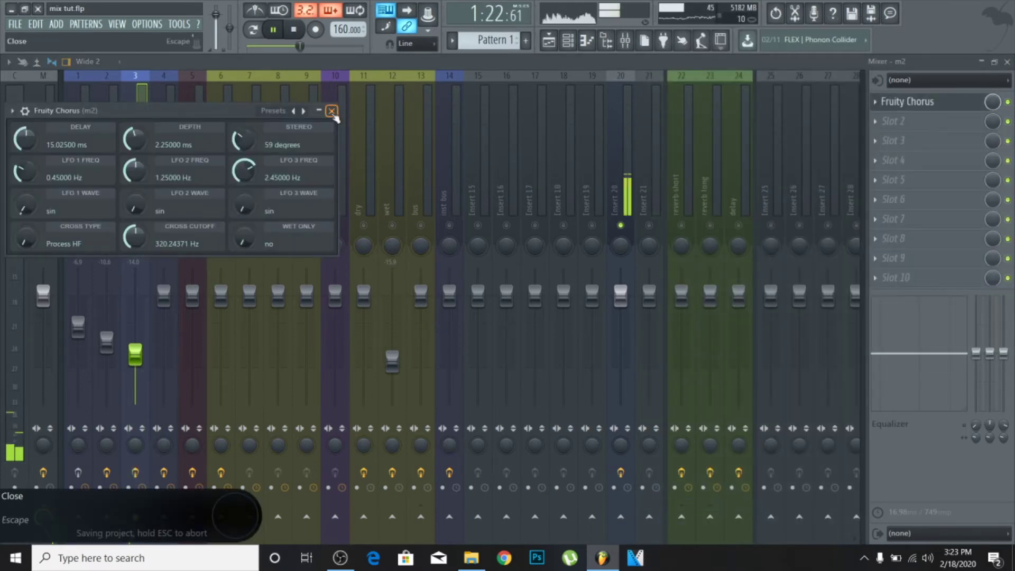
left_click(331, 112)
Switch off the Fruity Chorus effect on m2, then stop playback and unsolo the tracks
left_click(1008, 101)
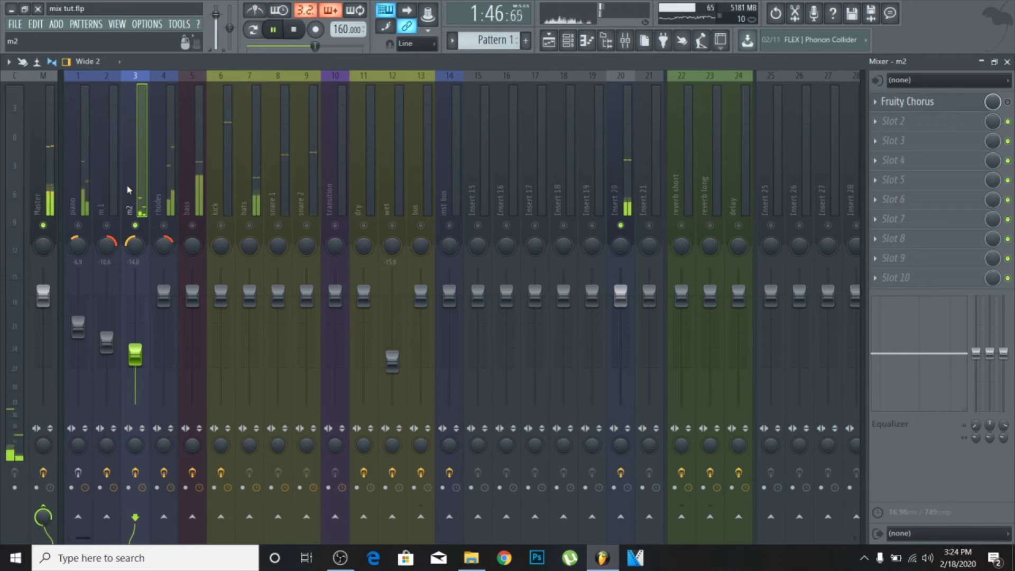
key("space")
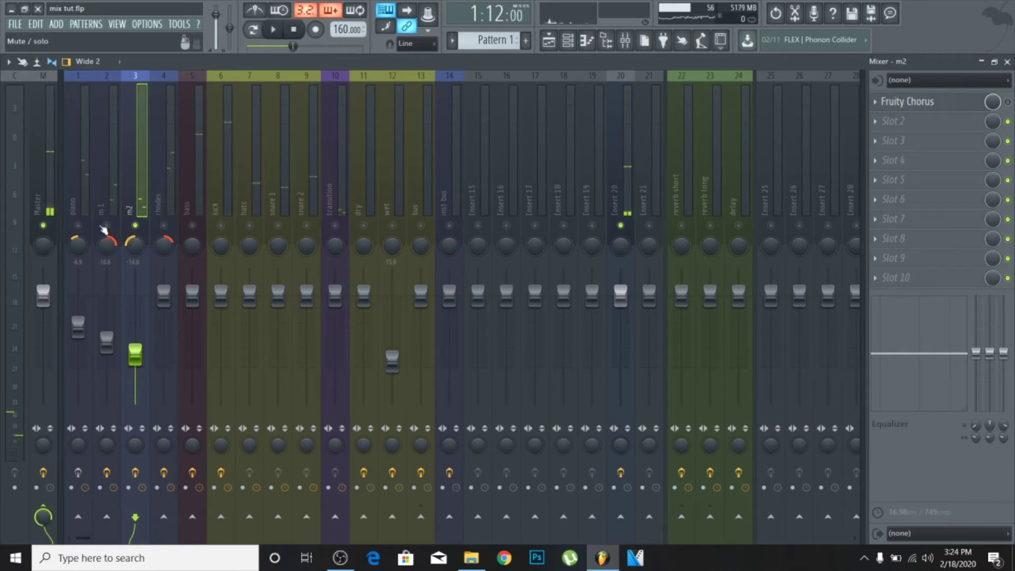
left_click(105, 227)
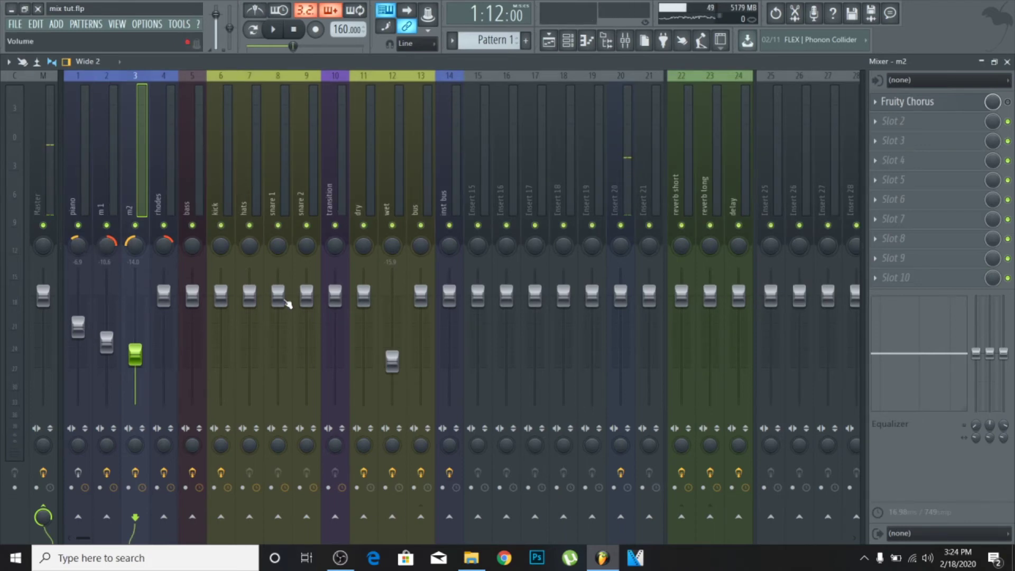
Reset the volume faders of the m2, m 1 and piano tracks to 0.0 dB
left_click(135, 354, "alt")
left_click(106, 342, "alt")
left_click(78, 326, "alt")
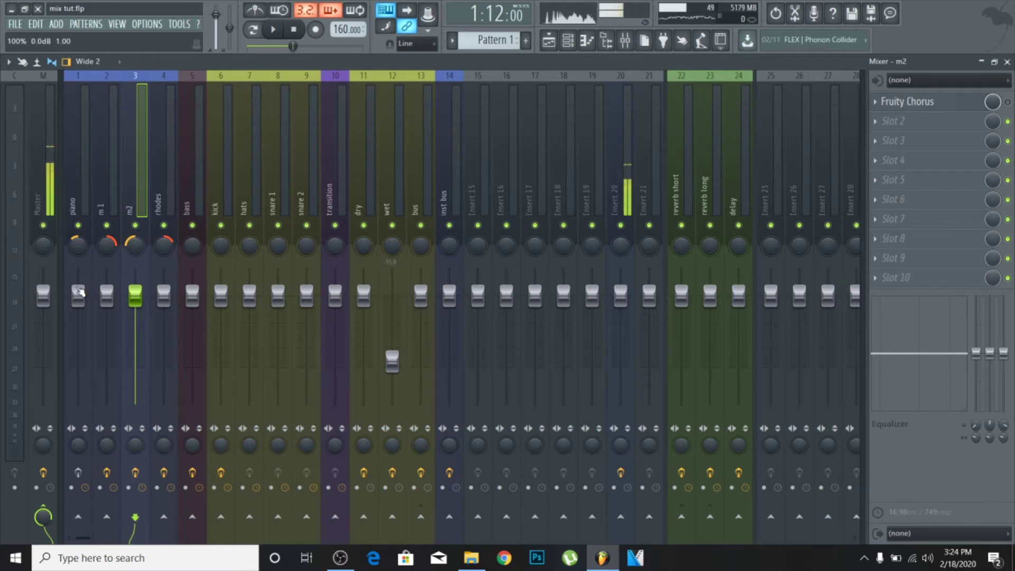
right_click(79, 291)
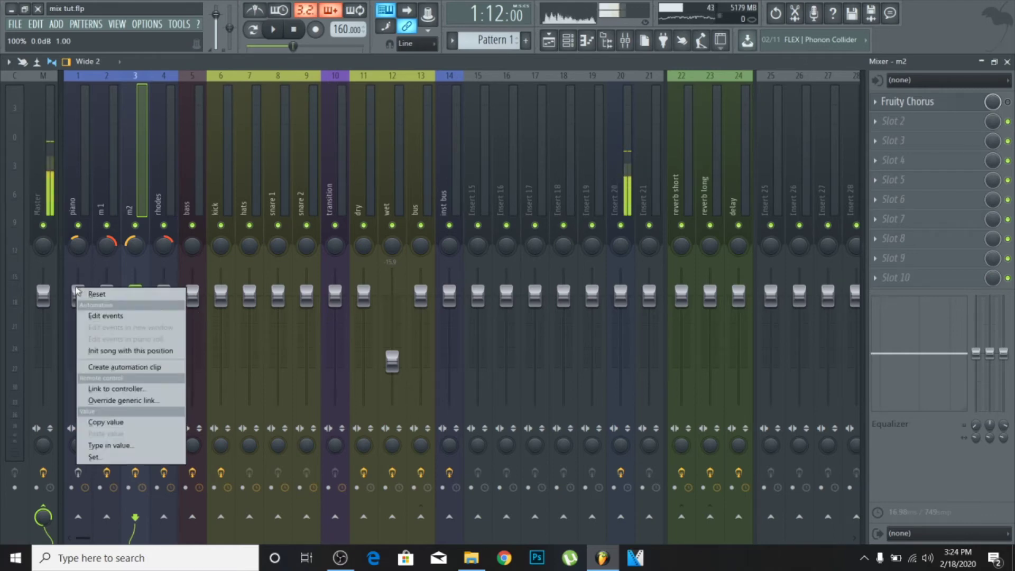
key("Escape")
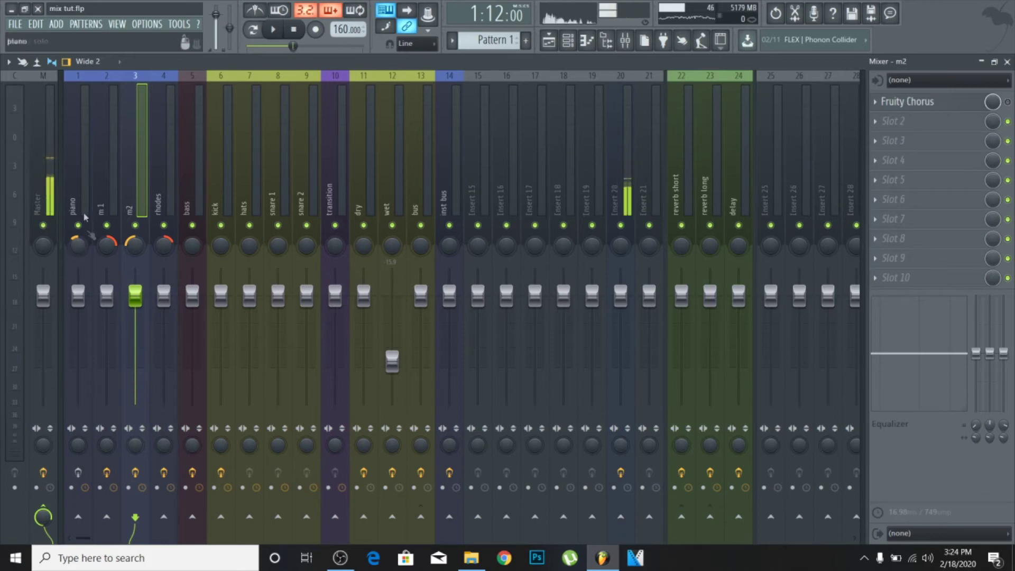
Reset the panning of the piano, m 1, m2 and rhodes tracks to centre
right_click(75, 245)
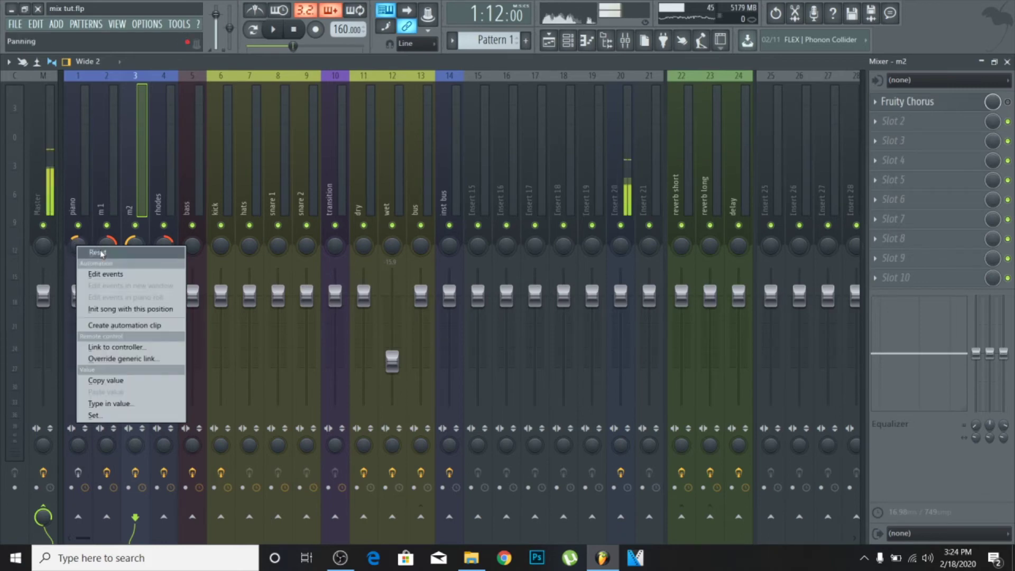
left_click(98, 252)
right_click(109, 243)
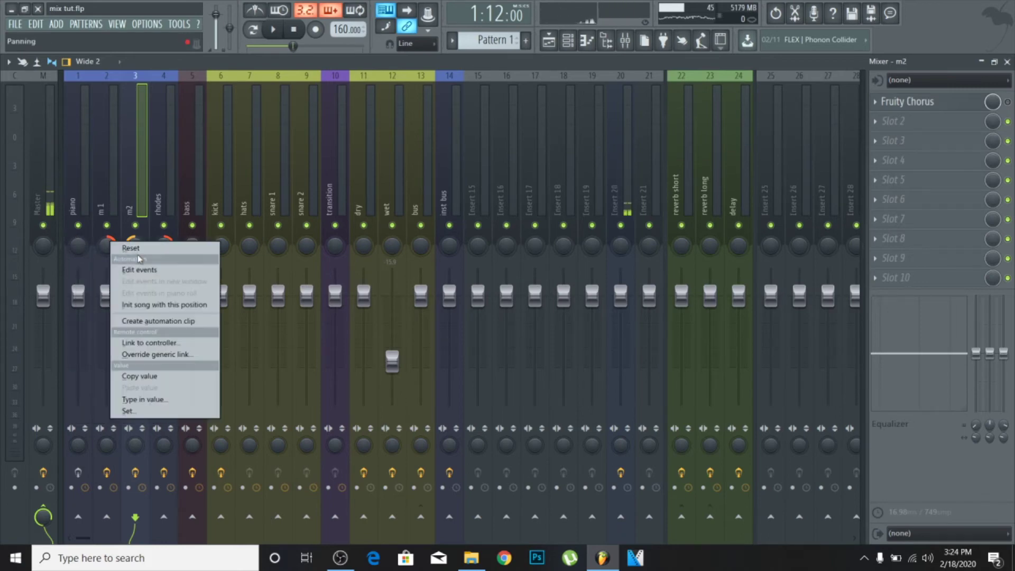
left_click(131, 249)
right_click(135, 244)
left_click(161, 250)
right_click(166, 249)
left_click(174, 256)
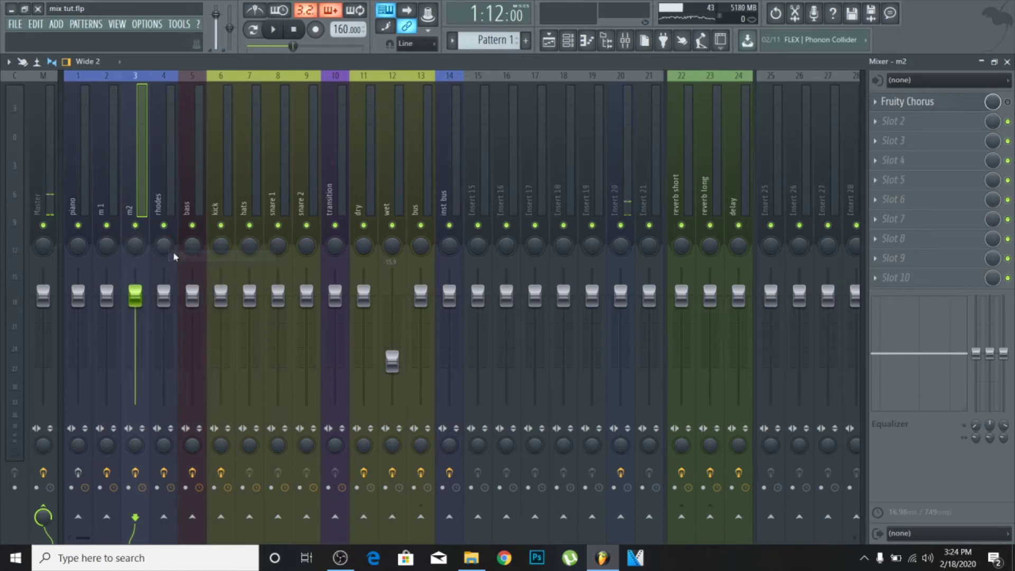
Clear the custom names of the dry, wet and bus mixer tracks together
left_click_drag(117, 167, 426, 182)
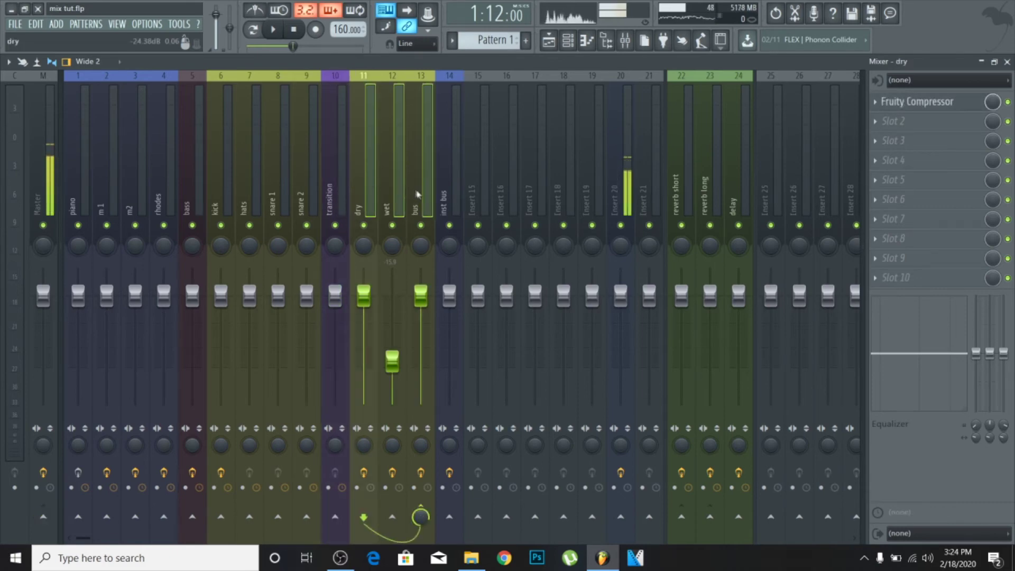
right_click(426, 182)
left_click(462, 87)
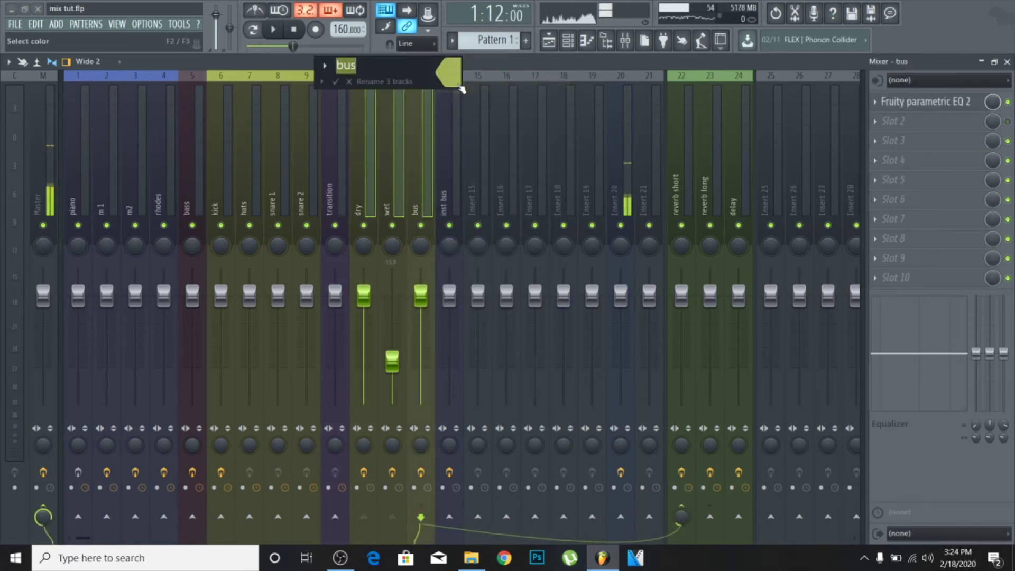
key("BackSpace")
key("Return")
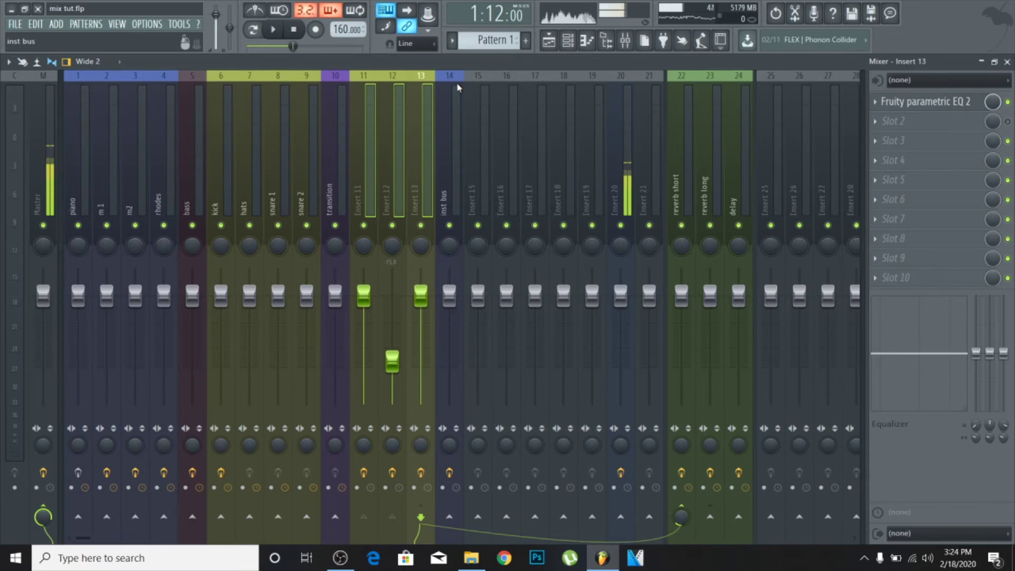
Clear the custom name of the inst bus mixer track
right_click(457, 87)
left_click(477, 84)
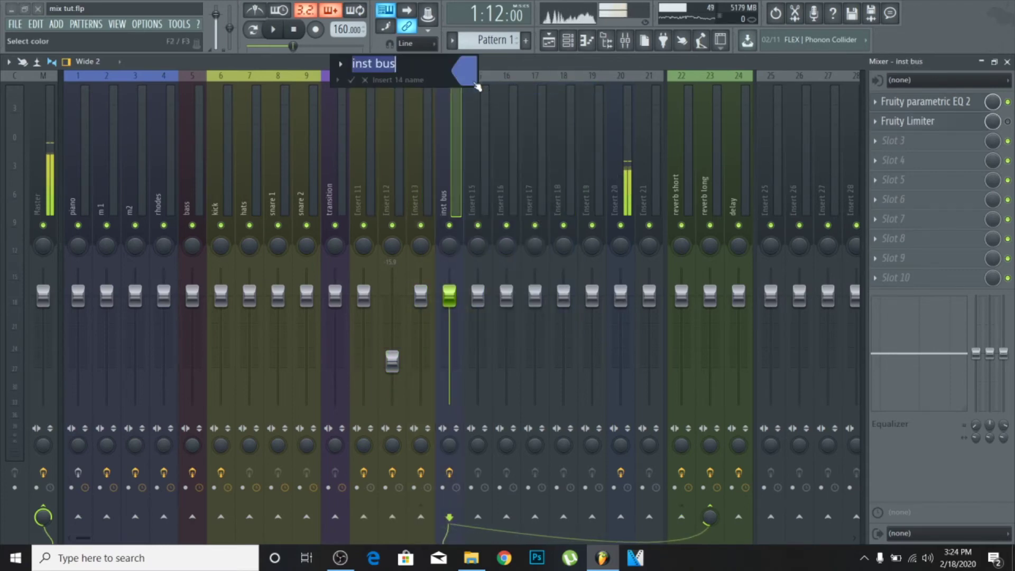
key("BackSpace")
key("Return")
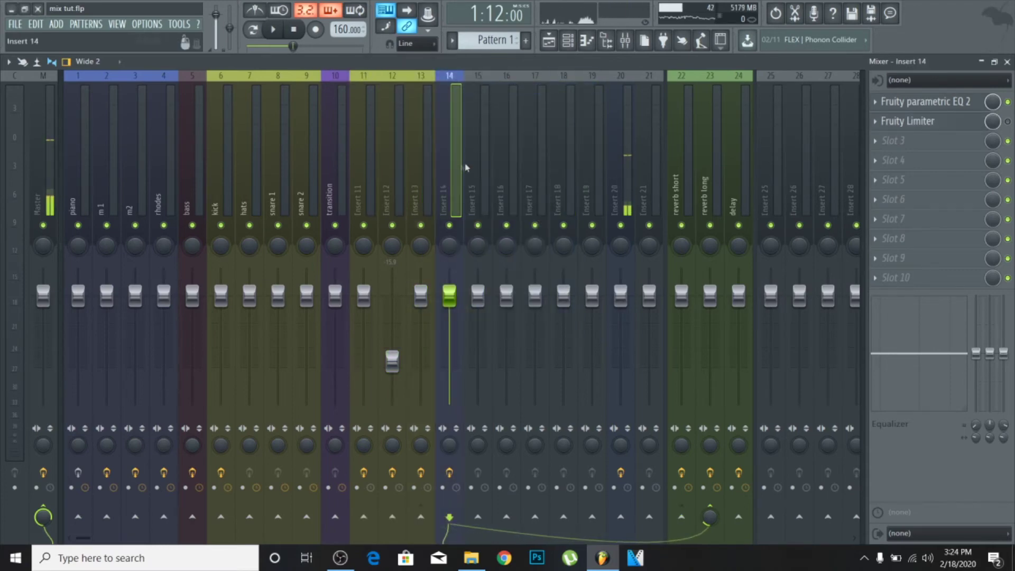
Clear the custom names of the reverb short, reverb long and delay mixer tracks together
left_click_drag(685, 151, 717, 153)
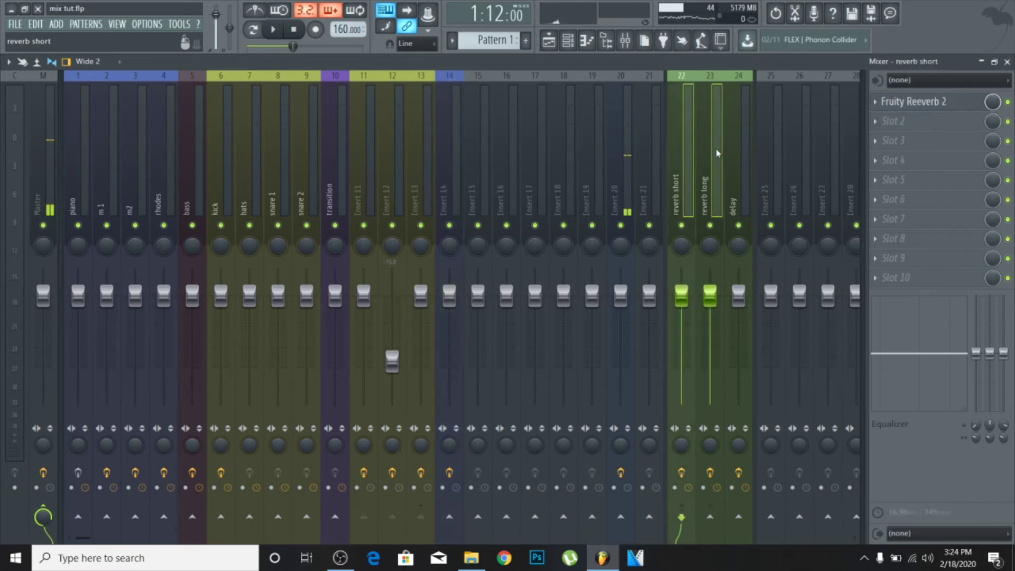
right_click(716, 152)
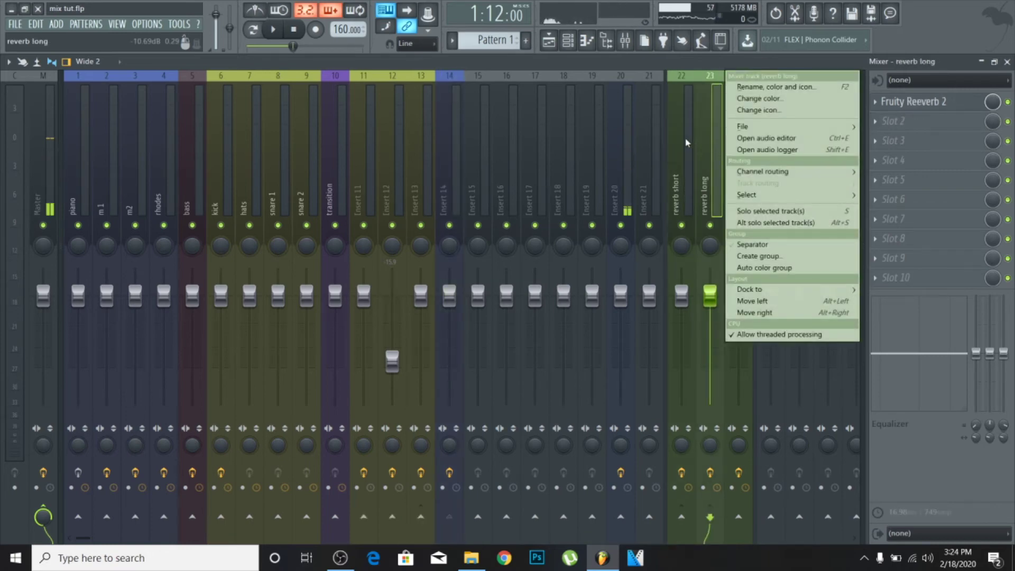
left_click(776, 87)
key("BackSpace")
key("Return")
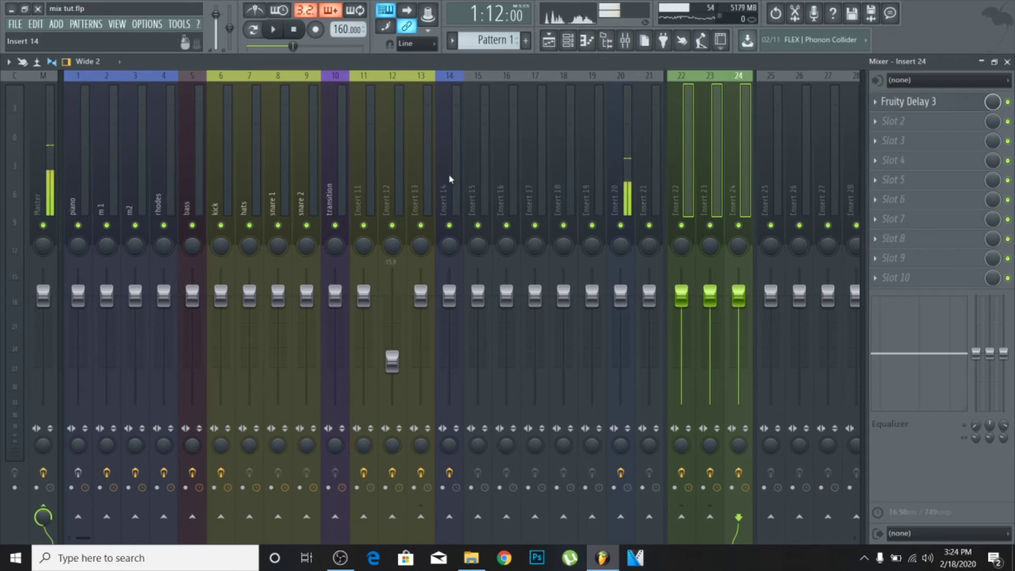
left_click(481, 138)
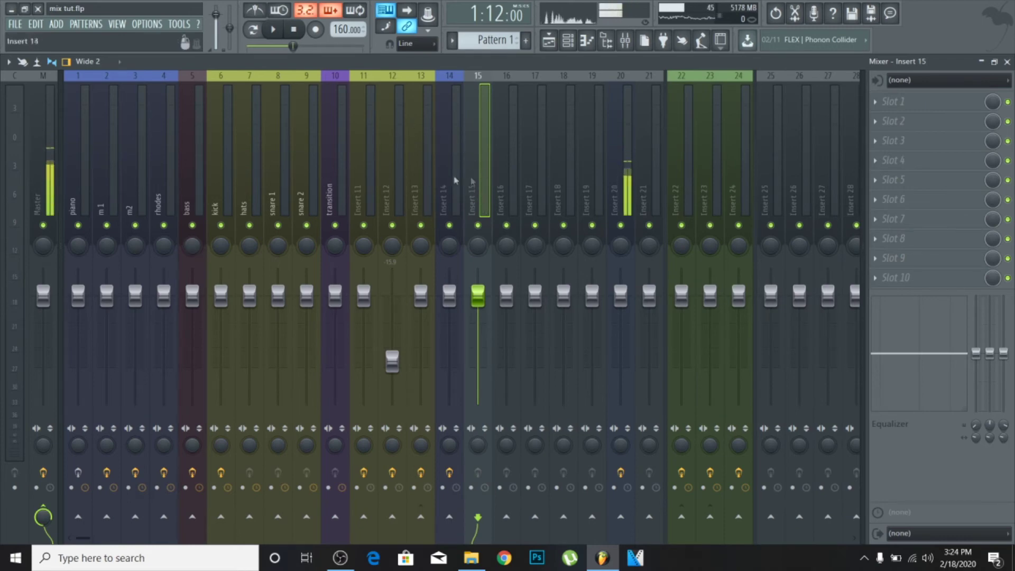
left_click(289, 163)
left_click(309, 168)
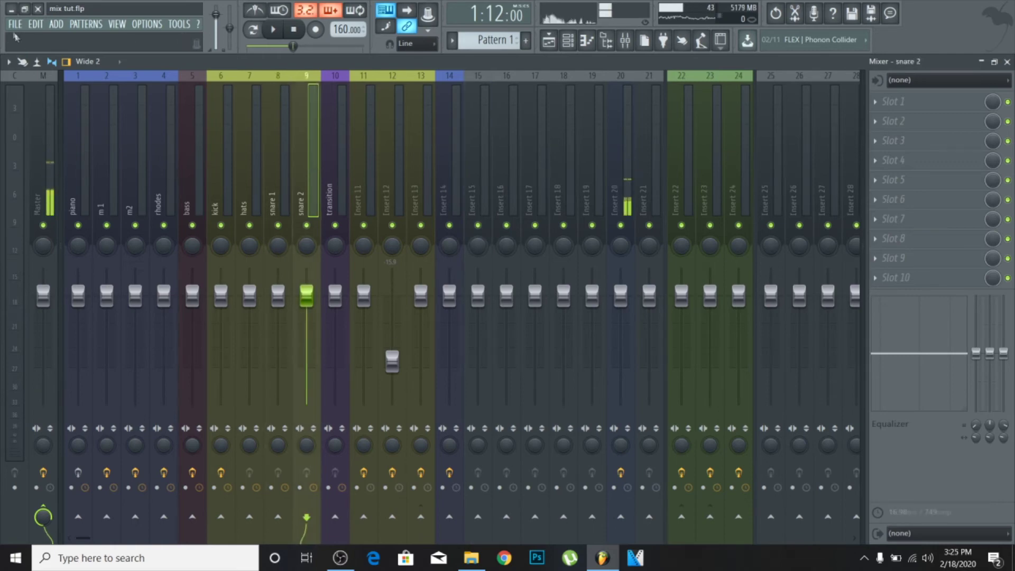
left_click(329, 174)
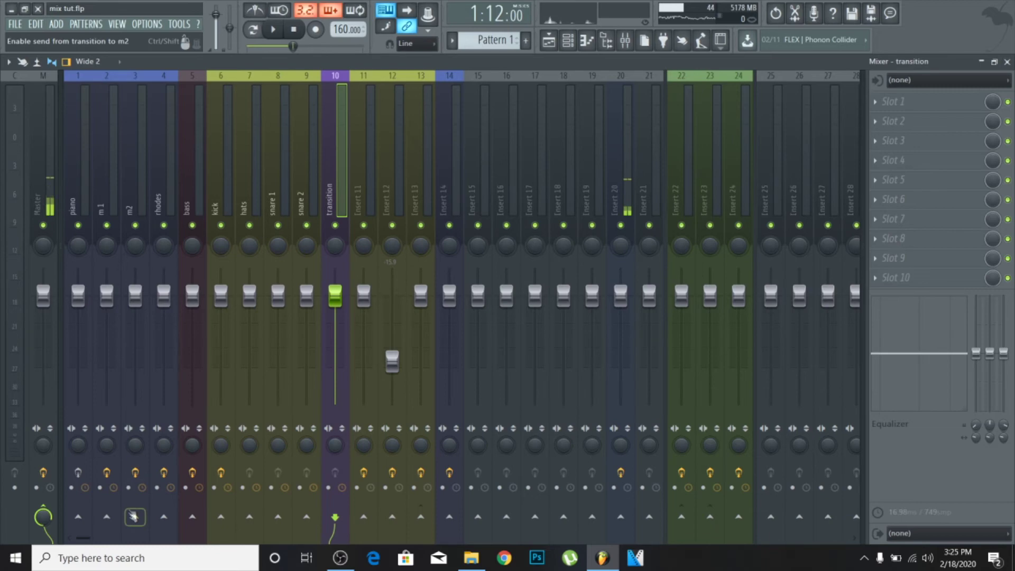
Disable the effect slots on the m 1, m2, rhodes, bass and kick tracks, leaving the piano track selected
left_click(84, 473)
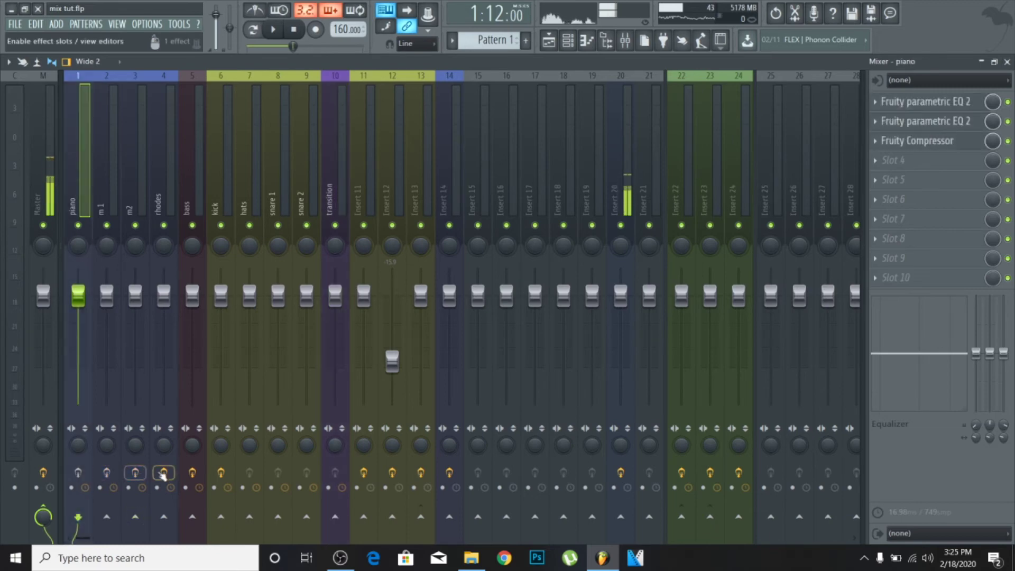
left_click(190, 195)
left_click(162, 195)
left_click(190, 192)
left_click(221, 193)
left_click(277, 192)
left_click(306, 193)
left_click(369, 192)
left_click(277, 180)
left_click(249, 180)
left_click(163, 180)
left_click(135, 180)
left_click(106, 179)
left_click(78, 179)
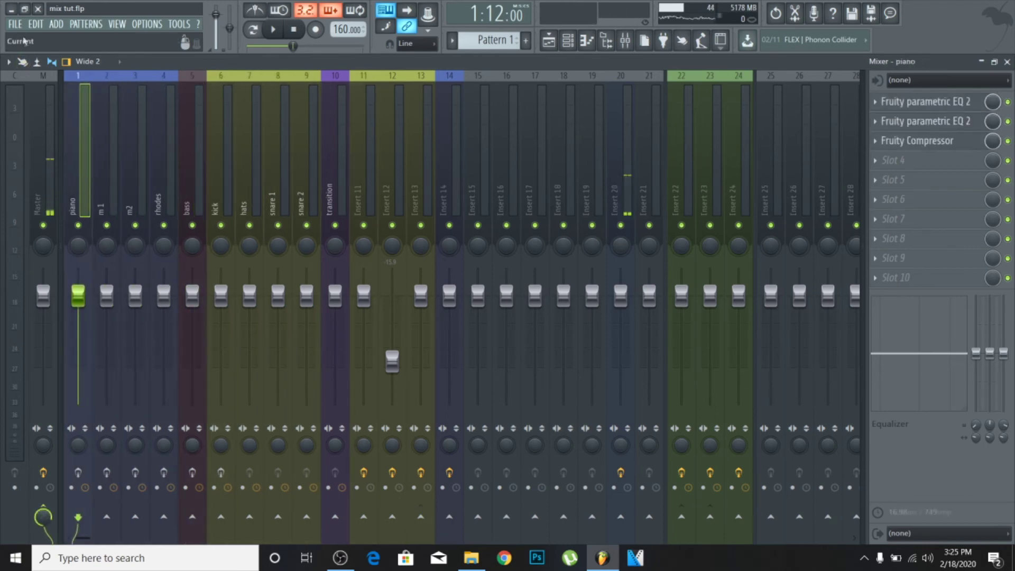
Start a wave file export and browse to the mixing tut beat files folder on the Desktop
left_click(15, 24)
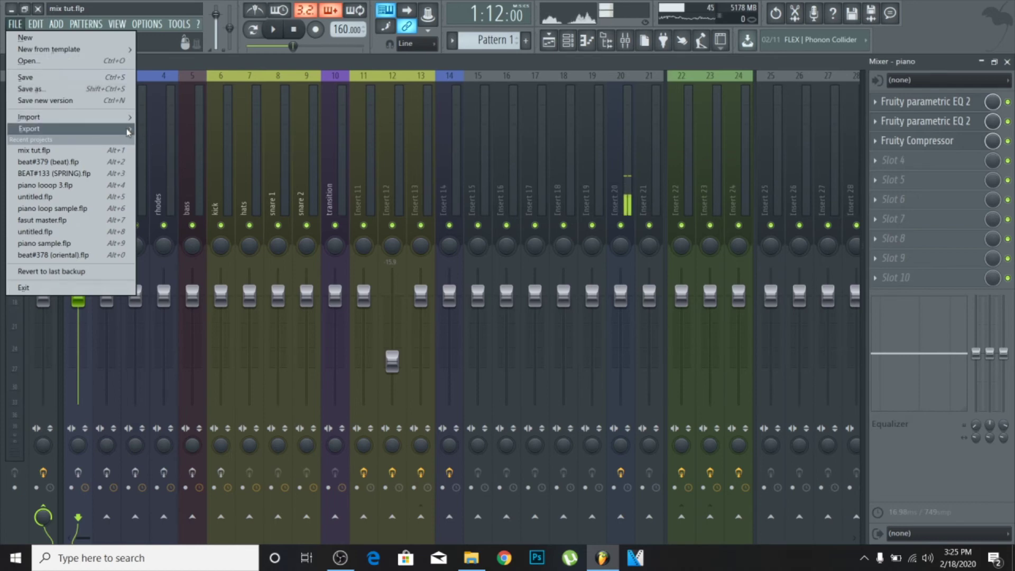
mouse_move(79, 129)
left_click(174, 140)
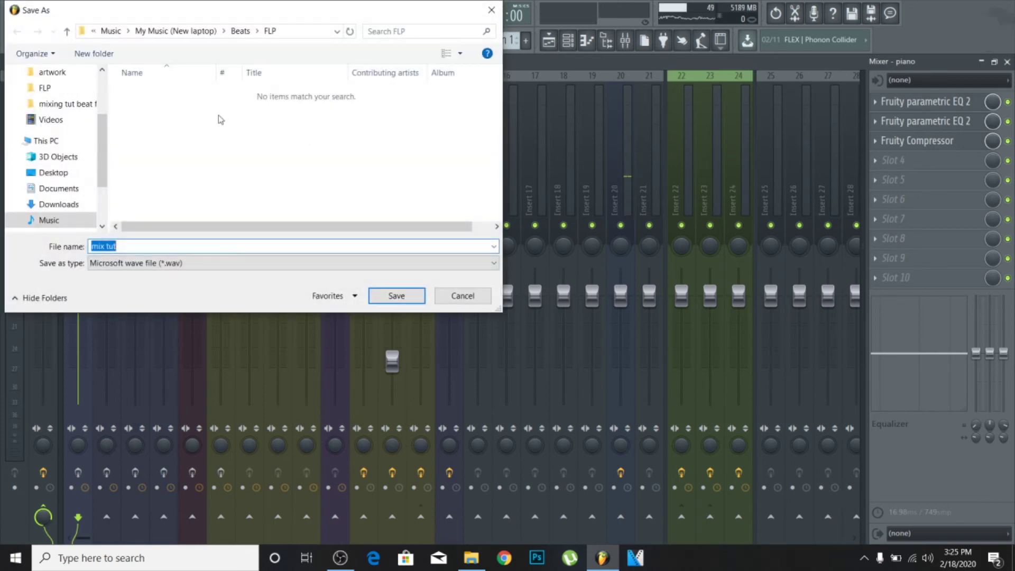
left_click(240, 32)
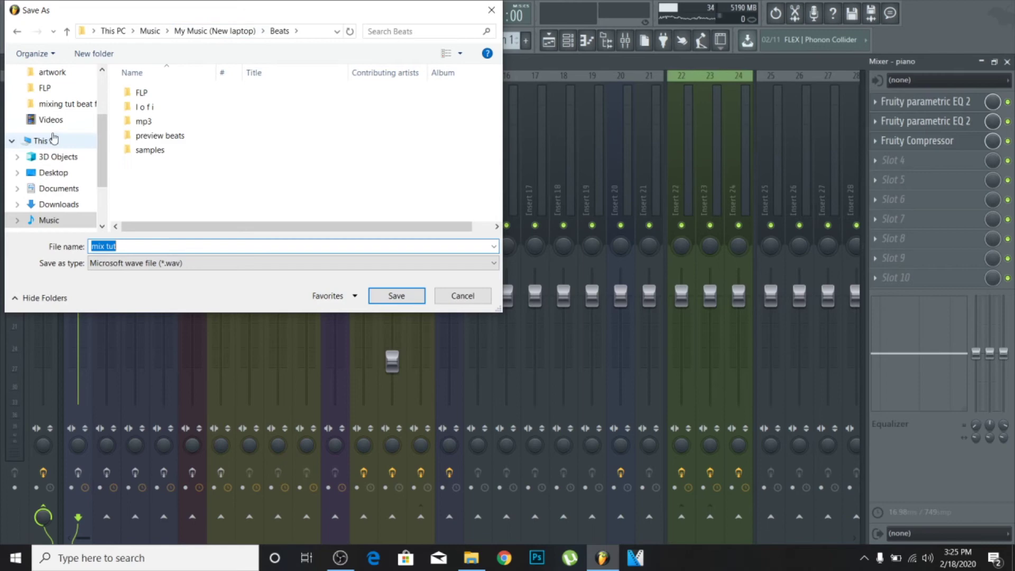
left_click(52, 157)
left_click(53, 173)
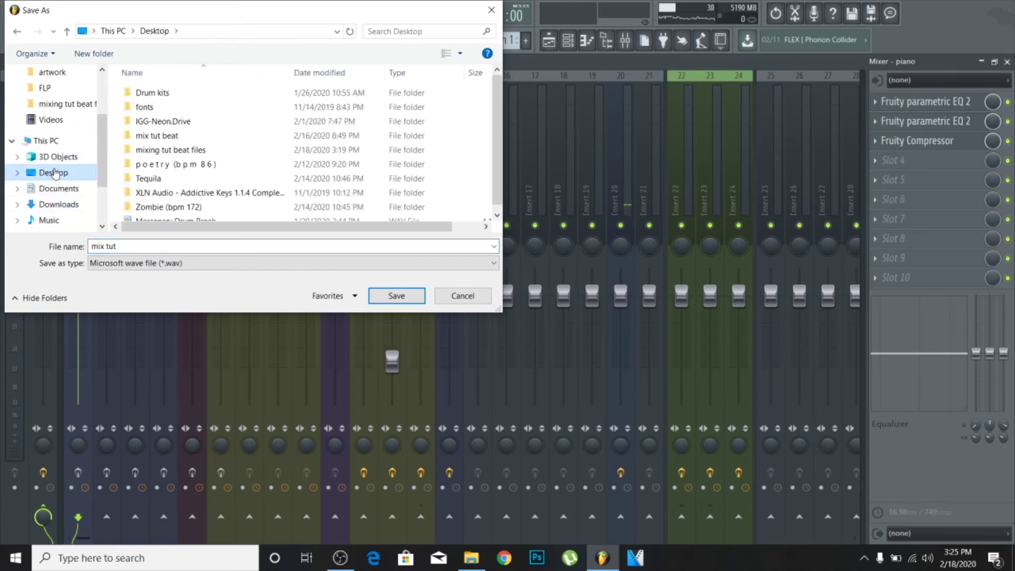
double_click(158, 150)
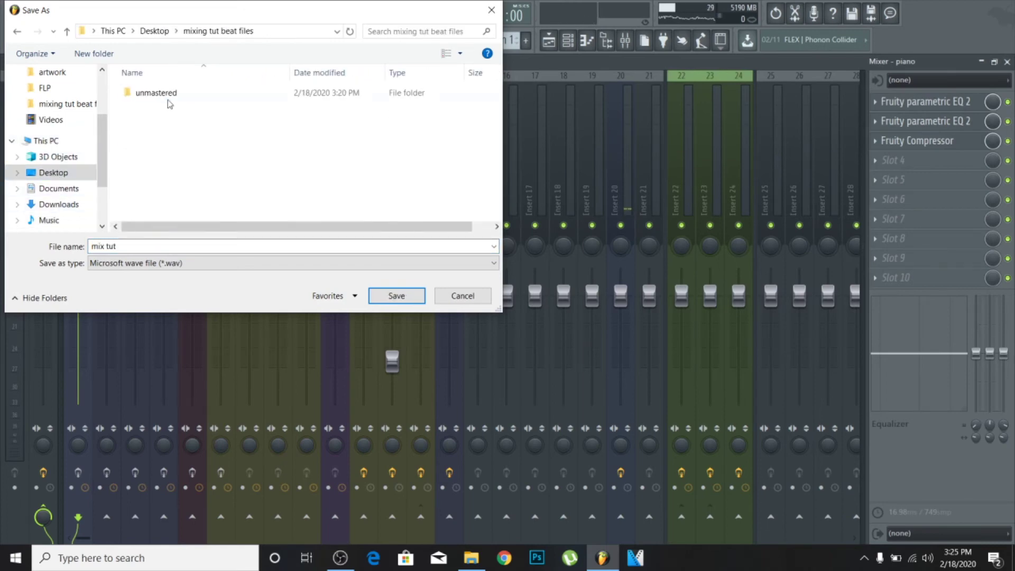
Create a new folder named stems inside the mixing tut beat files folder and open it as the export destination
right_click(157, 143)
mouse_move(226, 306)
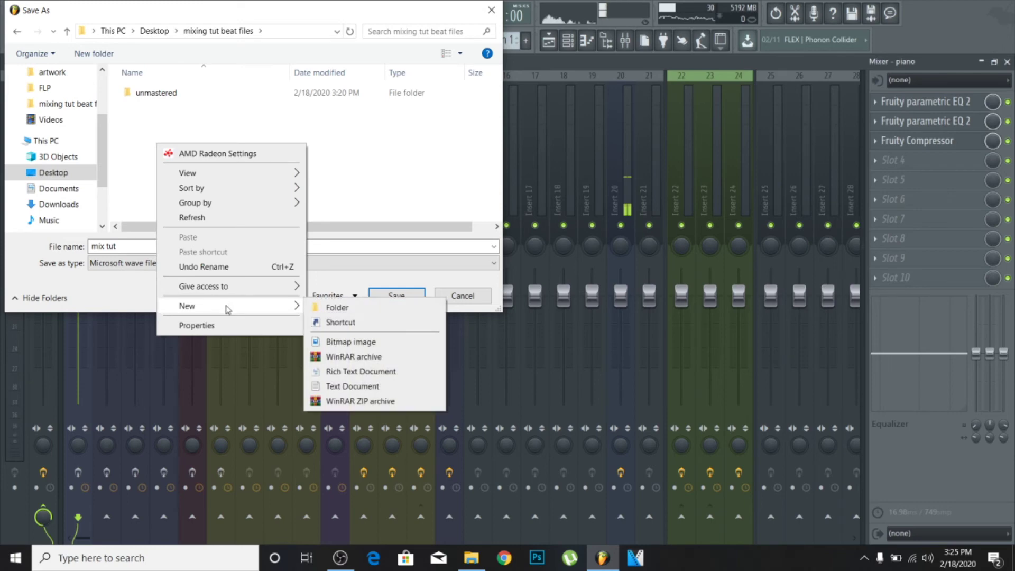
left_click(337, 307)
type("st")
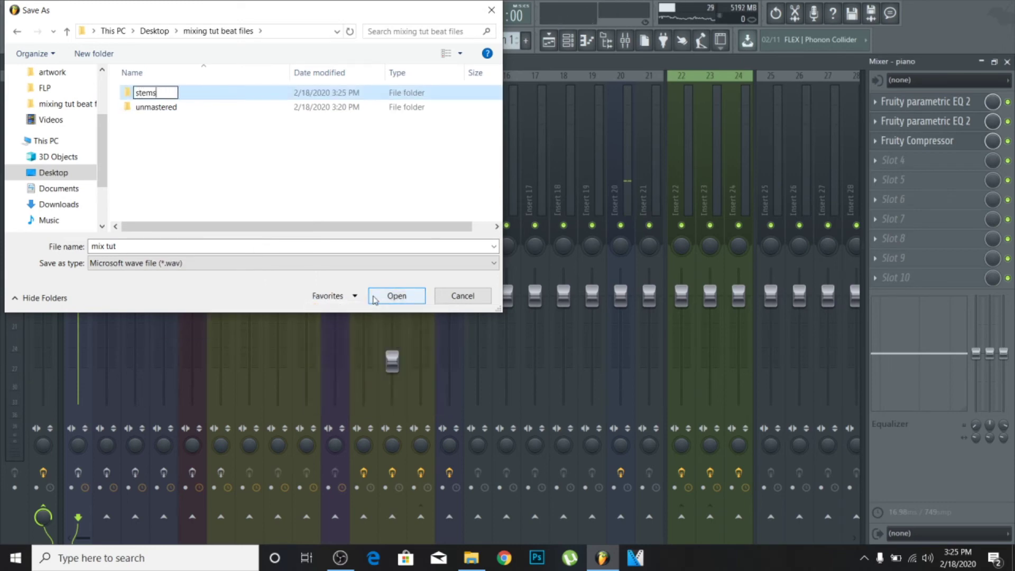
type("ems")
left_click(374, 297)
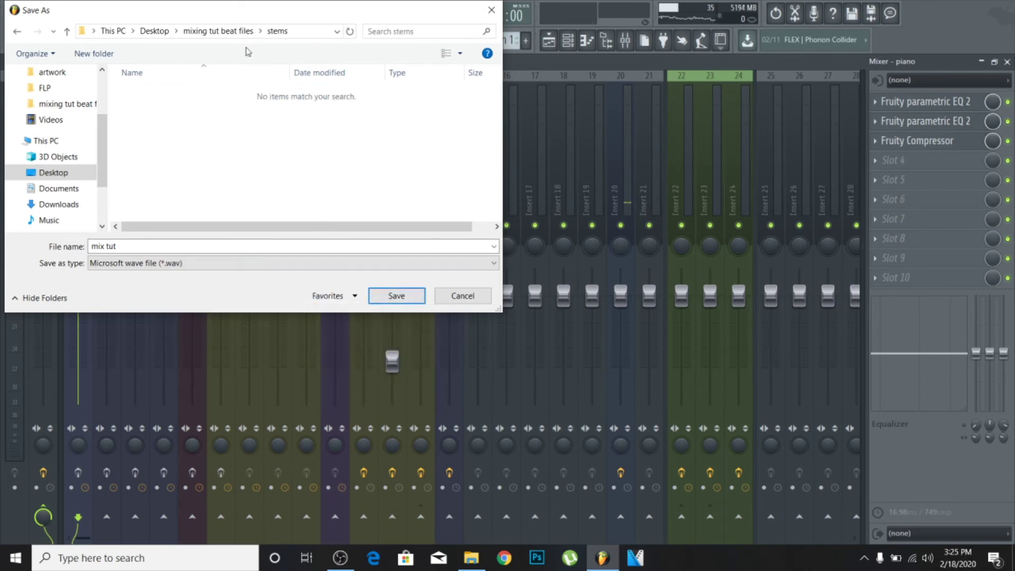
Save the export as mix tut in the stems folder and render the full song as WAV with Split mixer tracks enabled
left_click(396, 296)
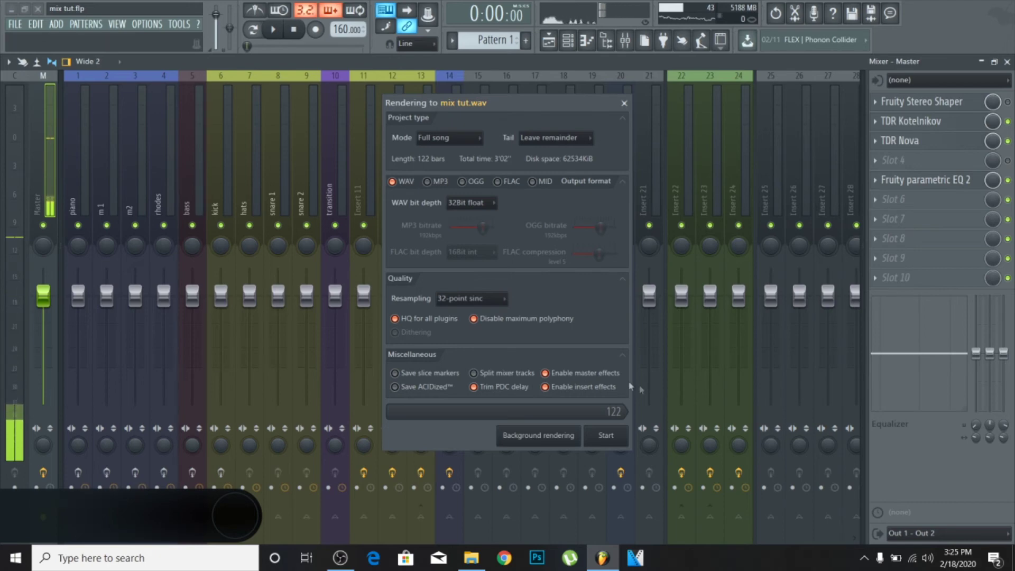
left_click(482, 375)
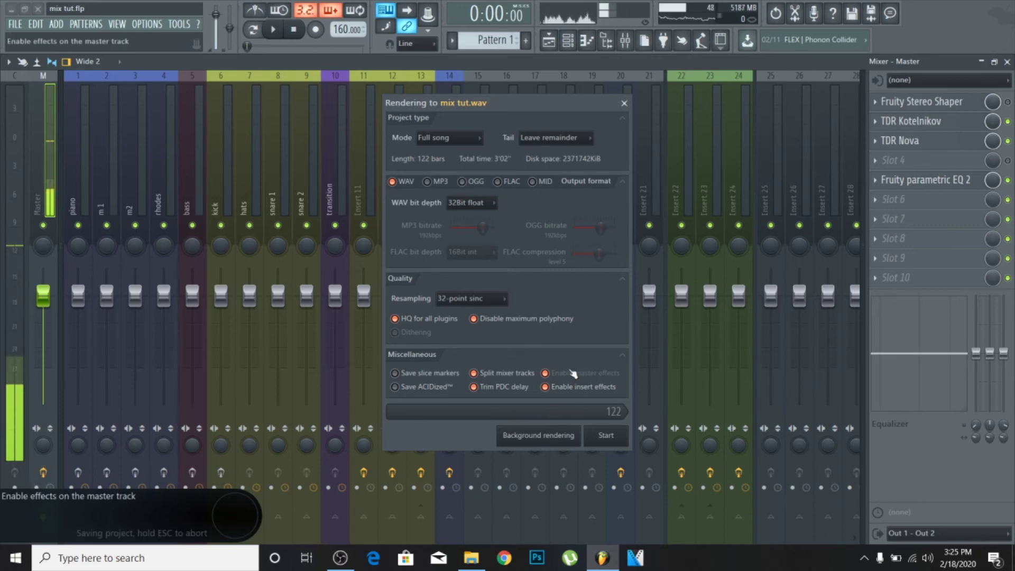
left_click(606, 436)
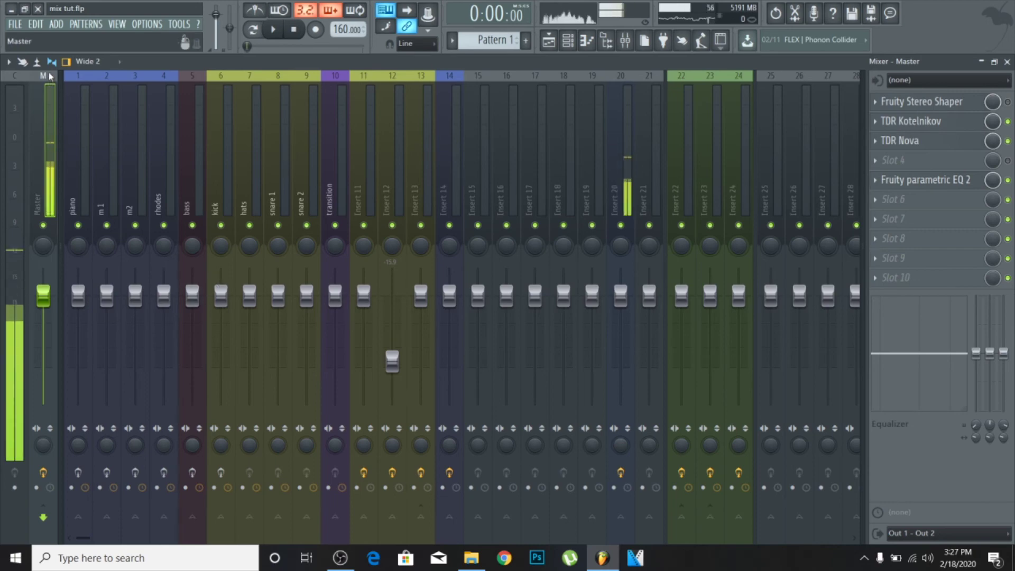
Start a new project without saving the changes to mix tut.flp
left_click(24, 24)
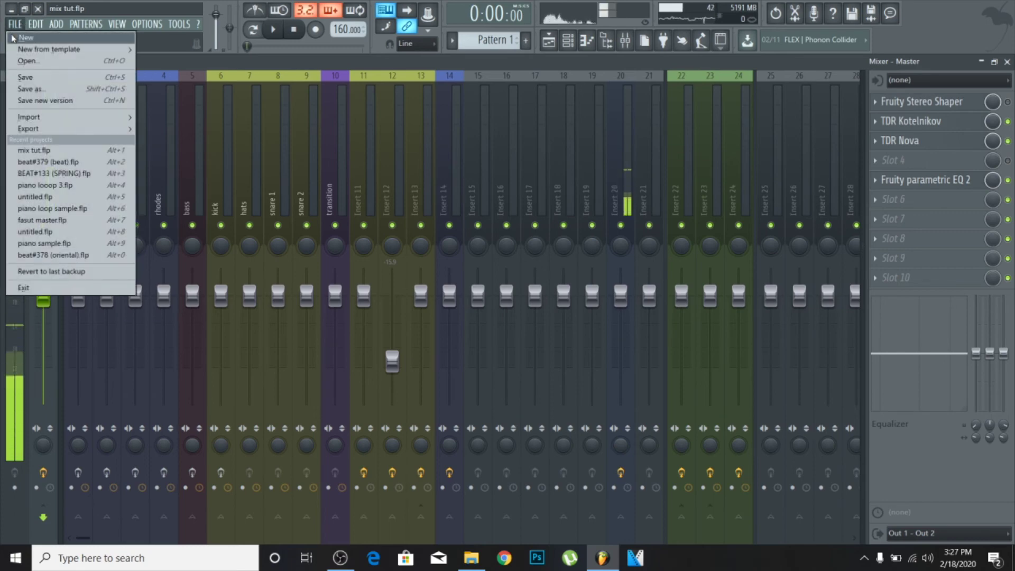
left_click(29, 37)
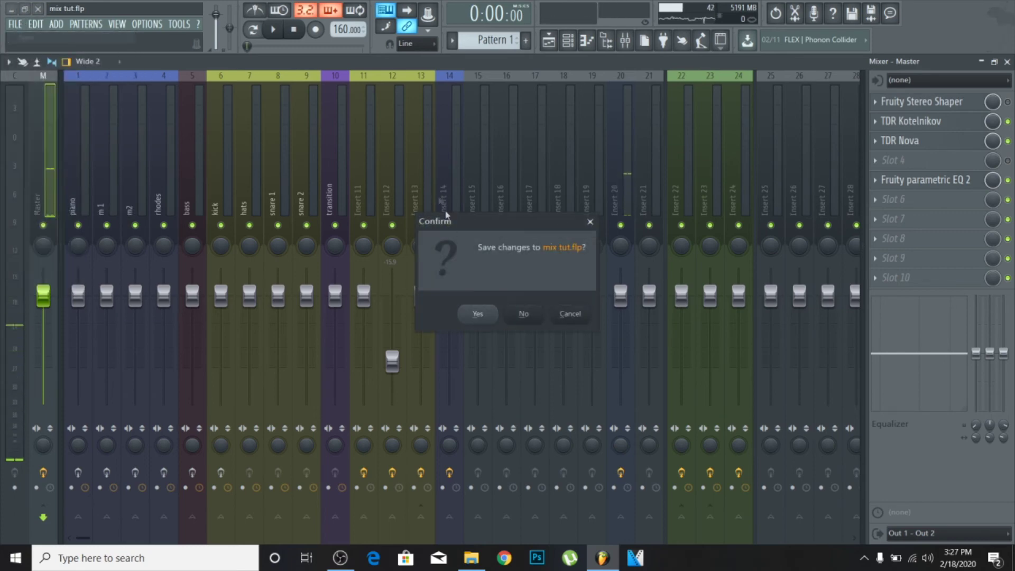
left_click(527, 317)
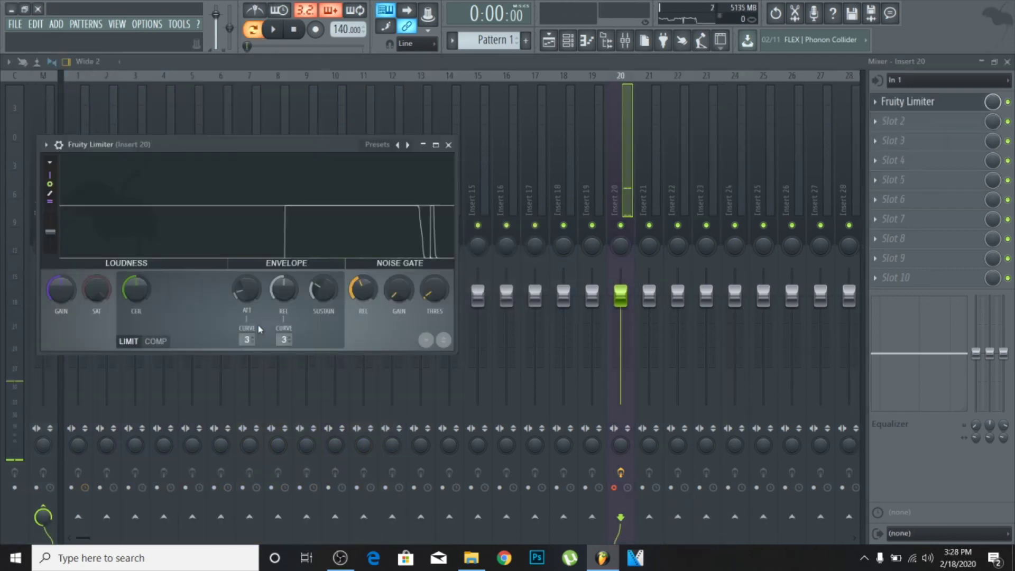
Switch to File Explorer and open the stems folder inside mixing tut beat files
left_click(12, 10)
double_click(986, 32)
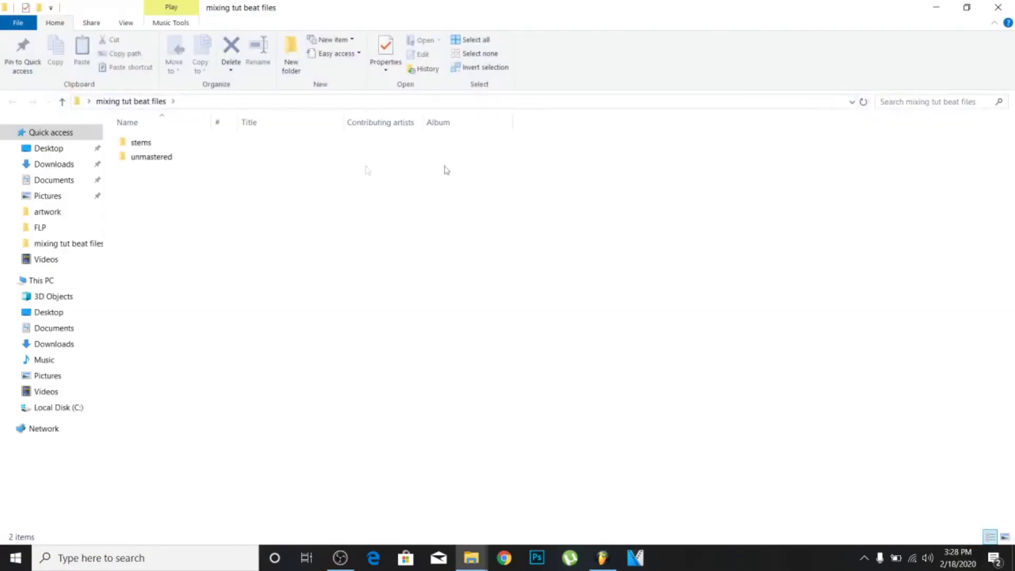
double_click(141, 142)
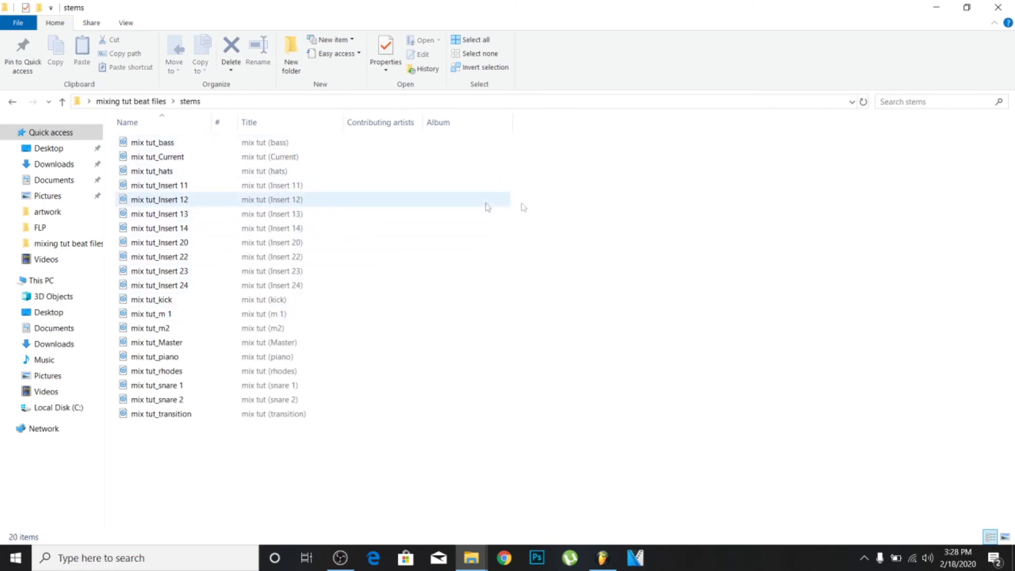
Delete the exported stem files for Insert 11, 12, 13, 14, 20 and 22
left_click_drag(542, 185, 288, 252)
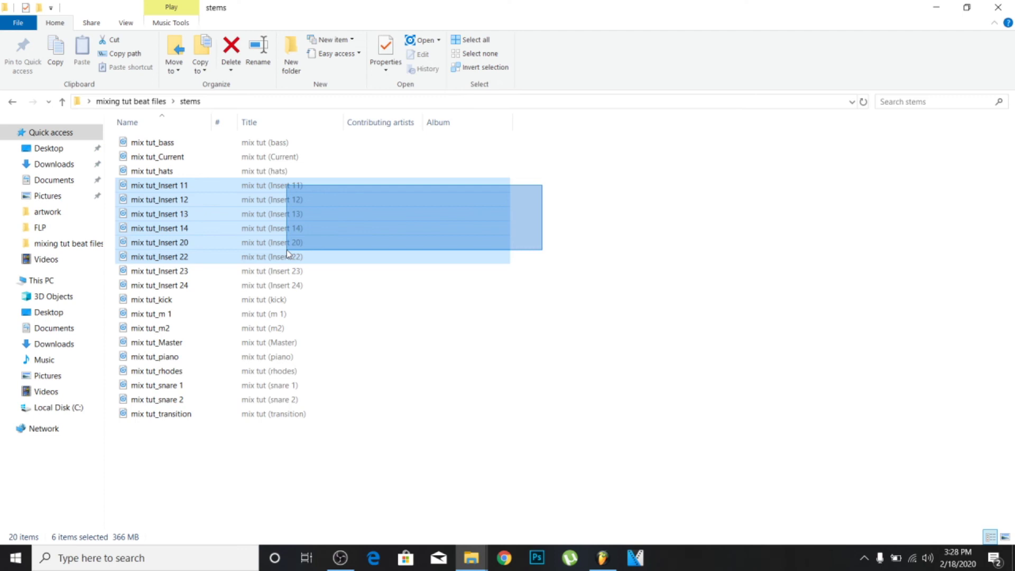
left_click_drag(287, 253, 289, 263)
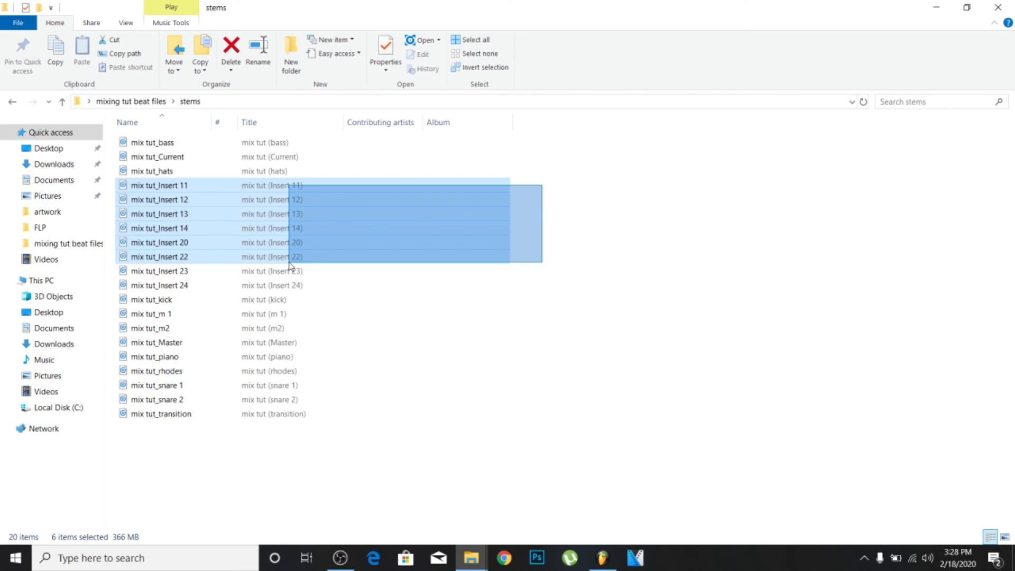
left_click_drag(290, 264, 290, 264)
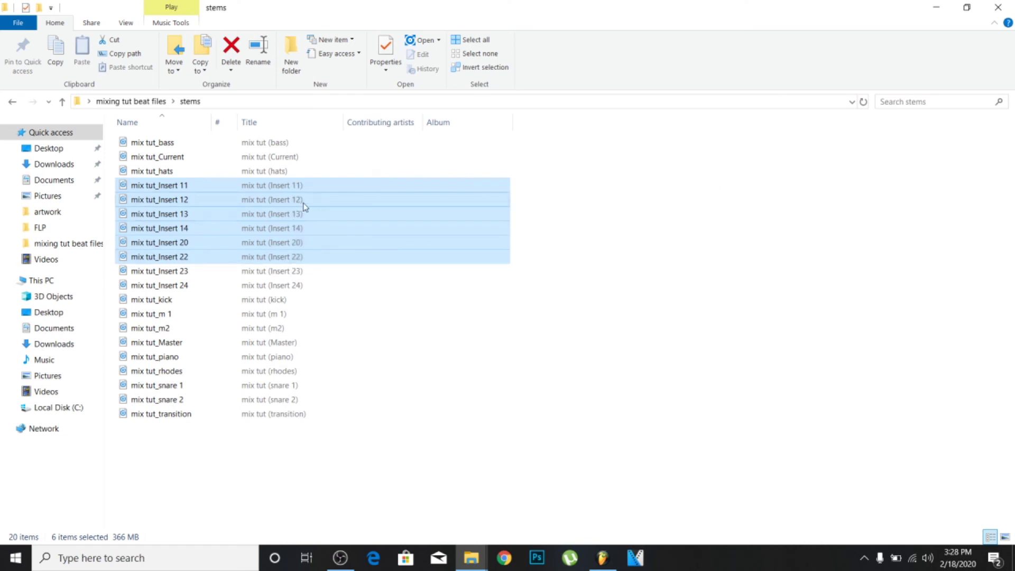
right_click(297, 182)
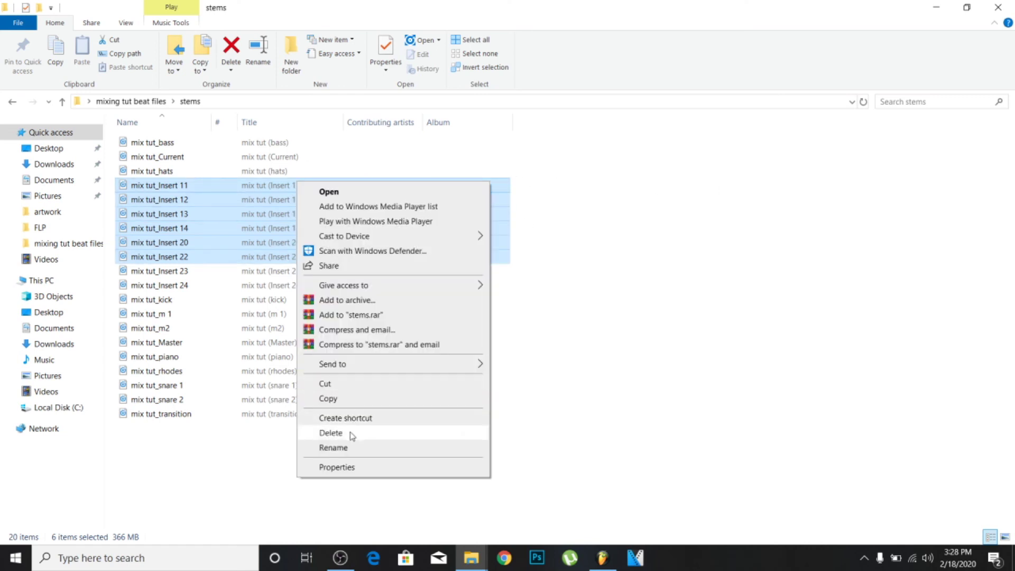
left_click(331, 432)
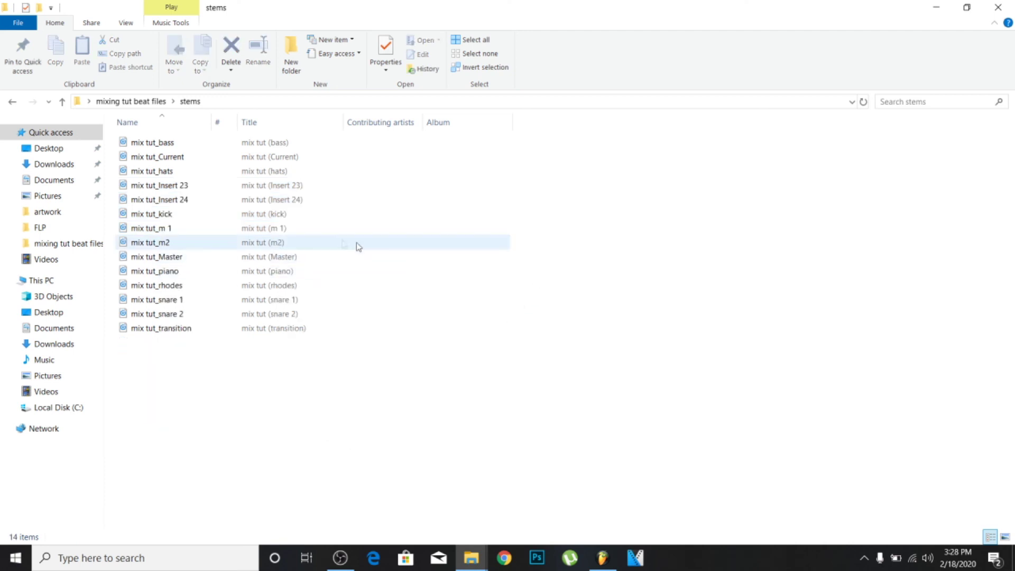
Delete the mix tut_hats, mix tut_Insert 23 and mix tut_Insert 24 files from the stems folder
left_click_drag(534, 173, 299, 201)
right_click(299, 201)
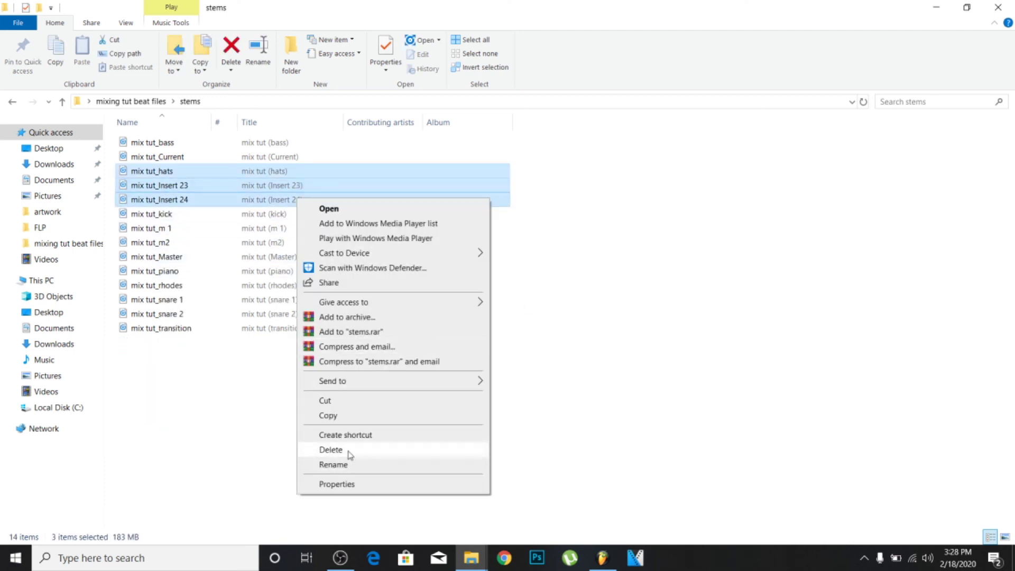
left_click(322, 449)
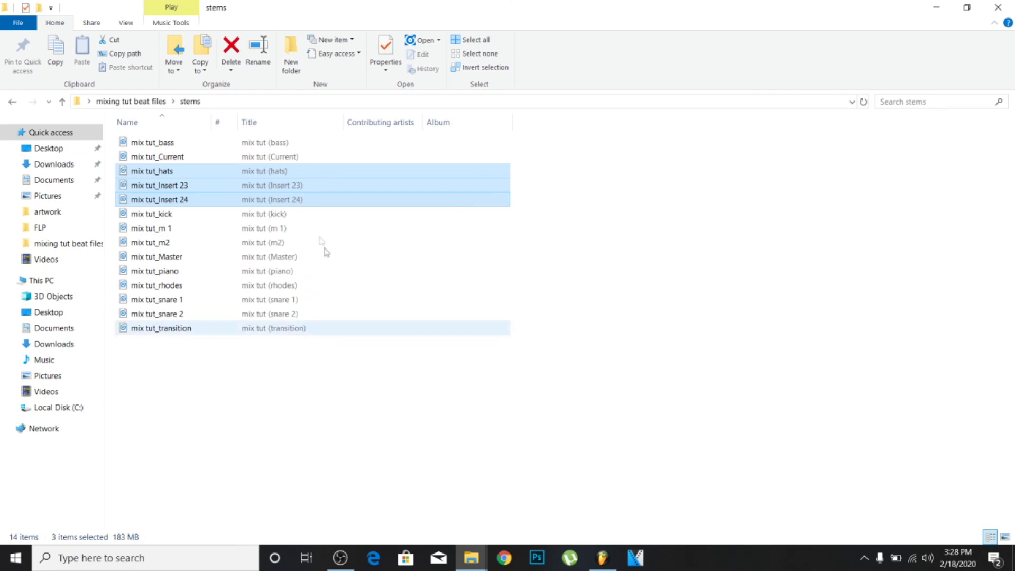
Delete the mix tut_Current and mix tut_Master files from the stems folder
left_click(272, 159)
right_click(272, 159)
left_click(316, 438)
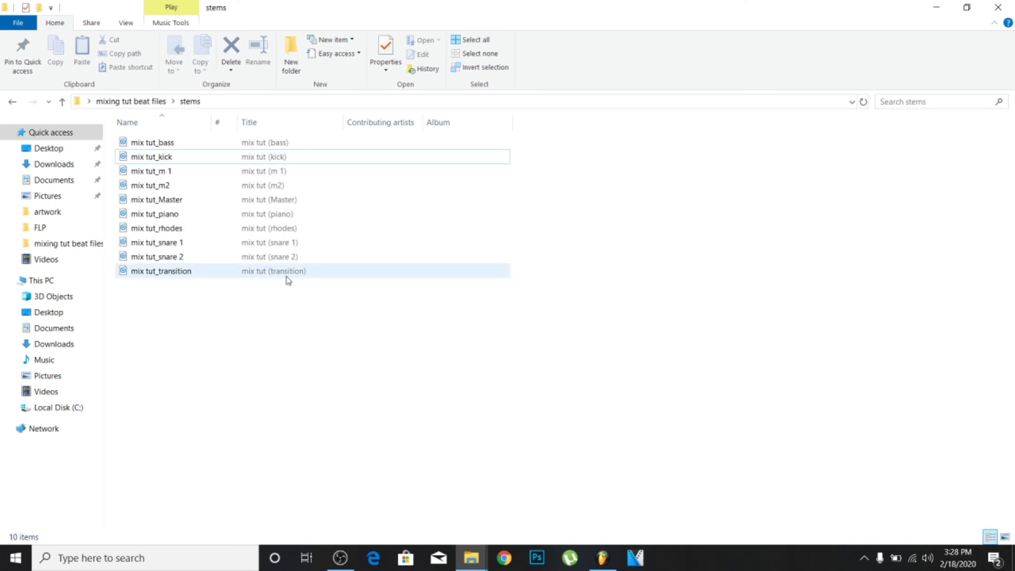
left_click(280, 199)
right_click(274, 200)
left_click(328, 481)
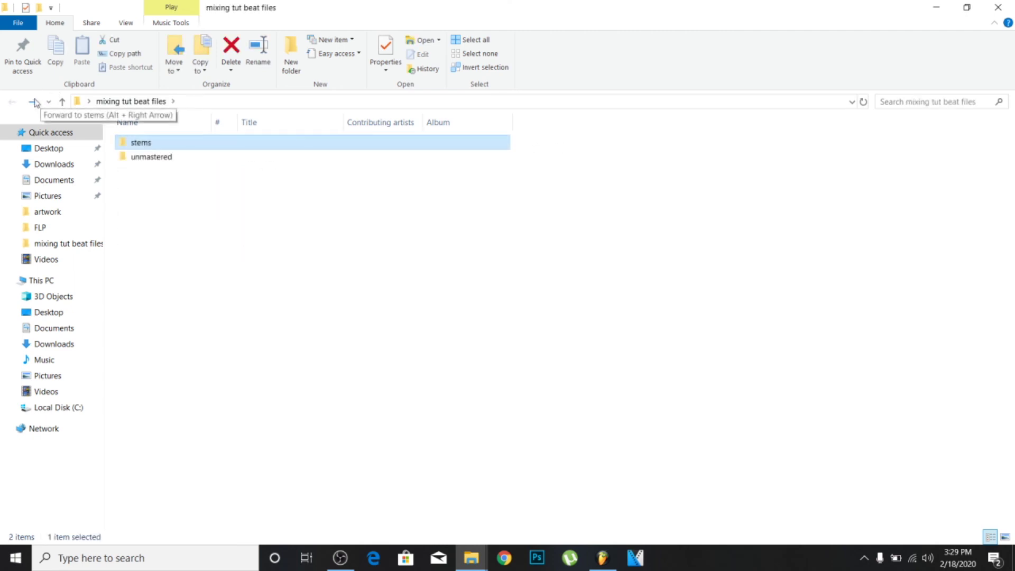
Reopen the stems folder to check the remaining stem files, and switch back to FL Studio
left_click(36, 101)
left_click_drag(244, 313, 215, 146)
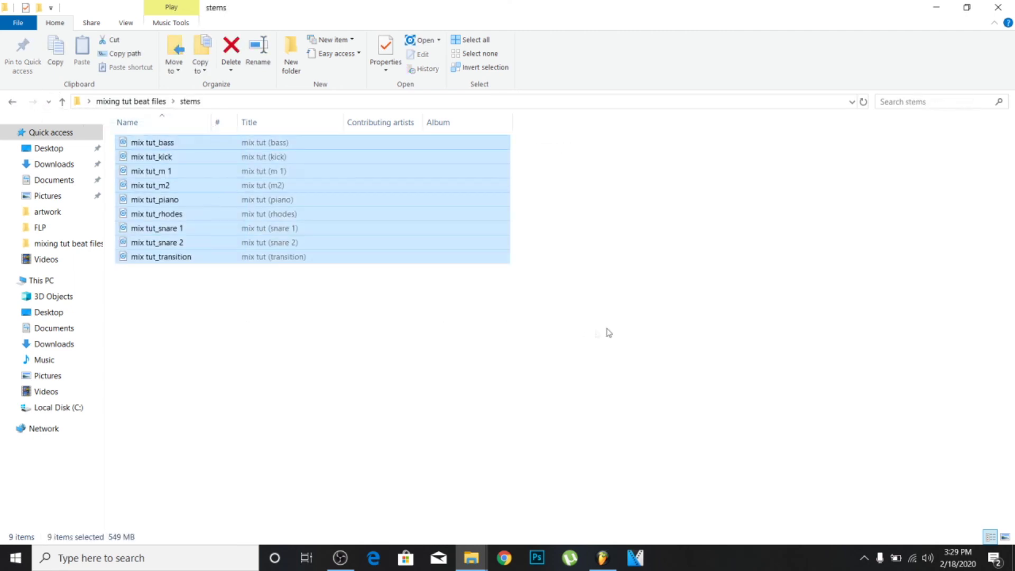
left_click(685, 327)
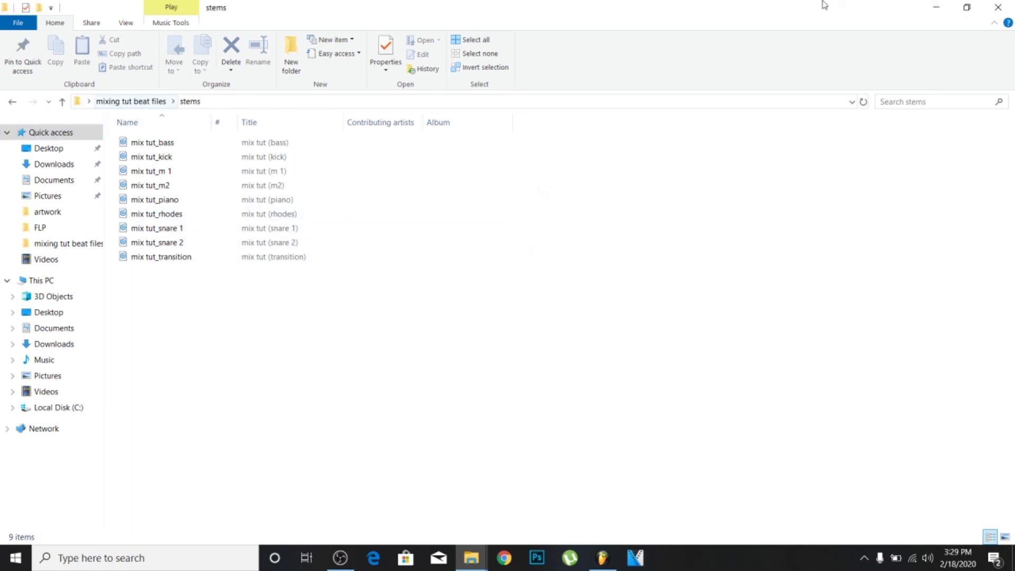
left_click(944, 9)
left_click(610, 551)
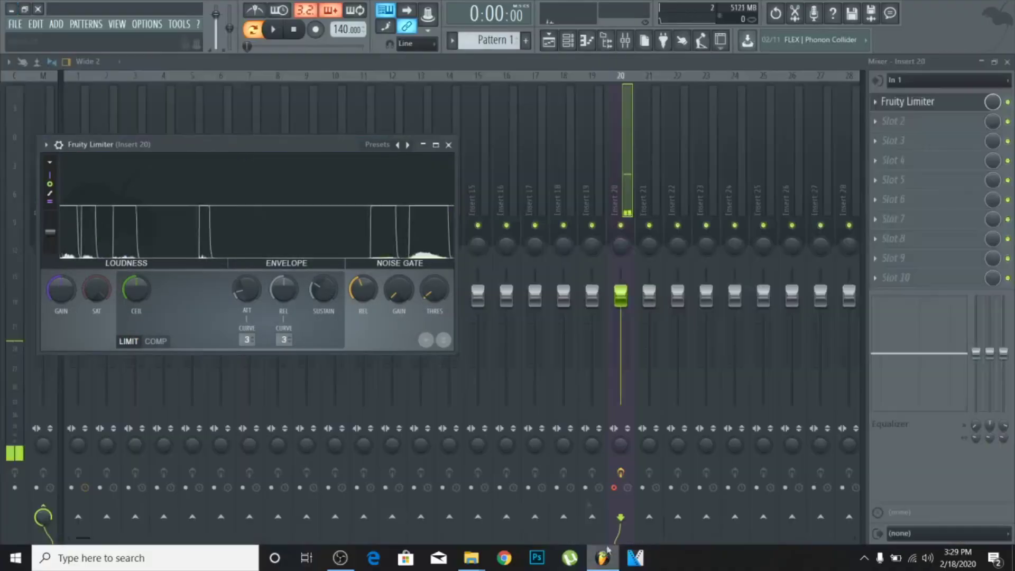